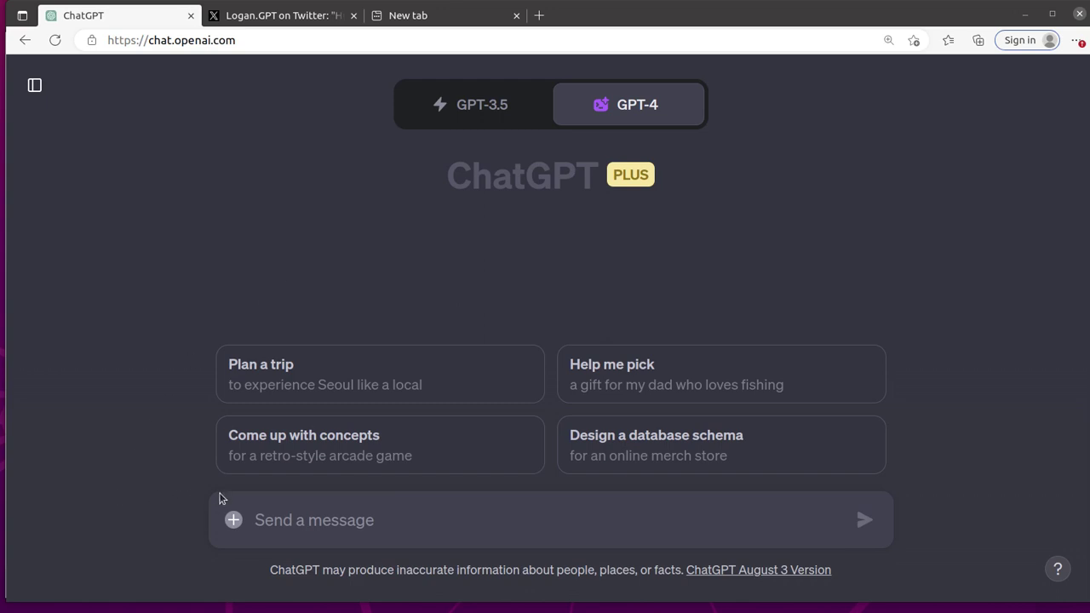
# - Attach trial_balance_2023_06_30.csv and trial_balance_2023_03_31.csv from the Downloads folder to a new GPT-4 message
pyautogui.moveTo(635, 111)
pyautogui.click(231, 521)
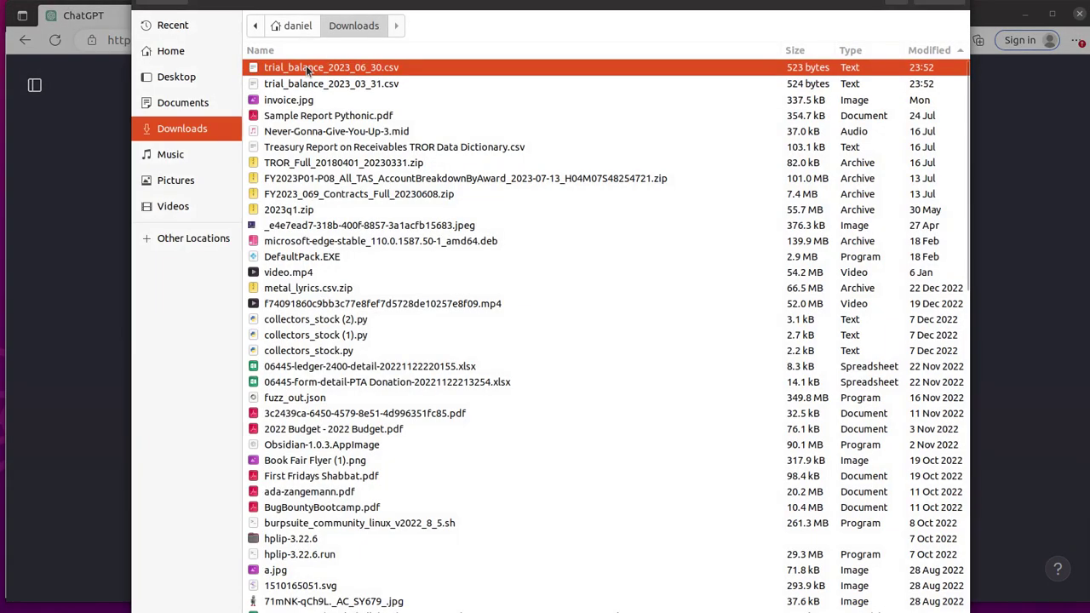
pyautogui.doubleClick(306, 66)
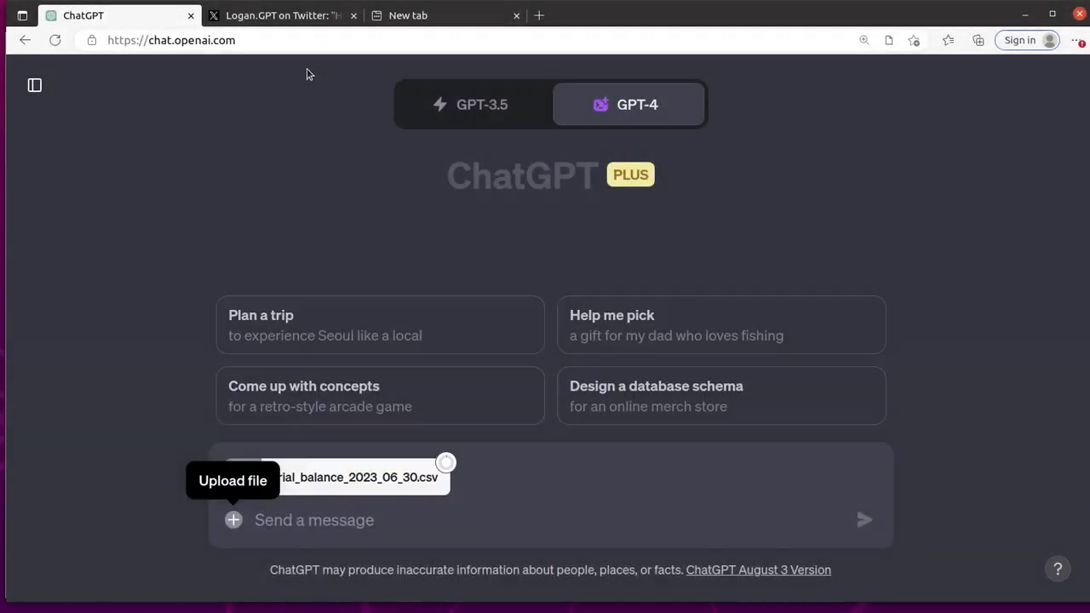
pyautogui.click(234, 521)
pyautogui.click(356, 84)
pyautogui.doubleClick(356, 84)
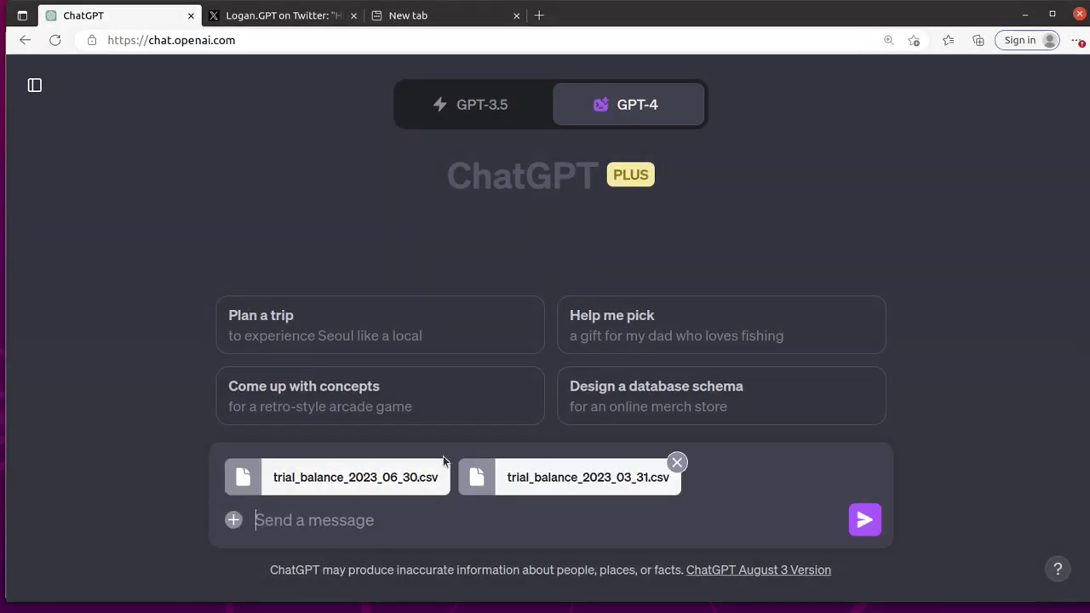
# - Begin the prompt with "you are an auditor, i want you to create a comparison between these two trial balances,"
pyautogui.write('yo')
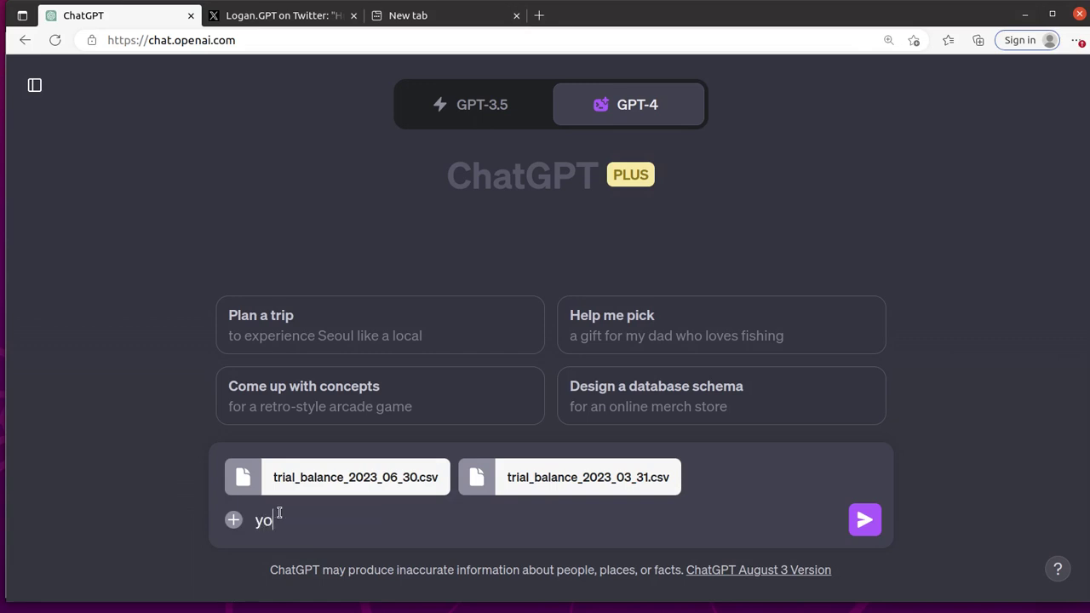
pyautogui.write('u are an auditor, i want you')
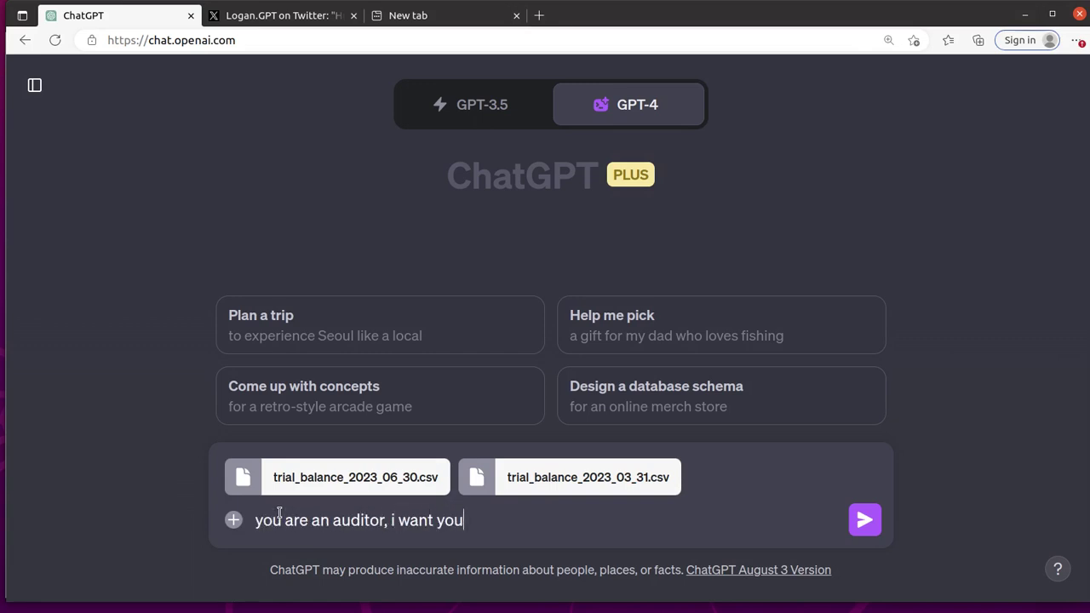
pyautogui.write(' to create a ')
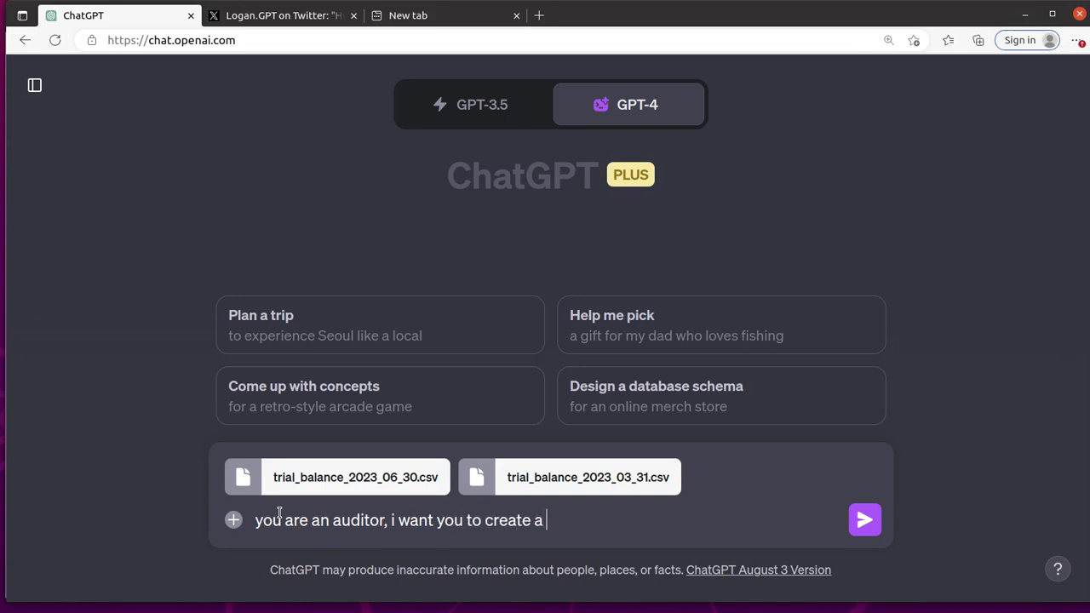
pyautogui.write('comparison betwee')
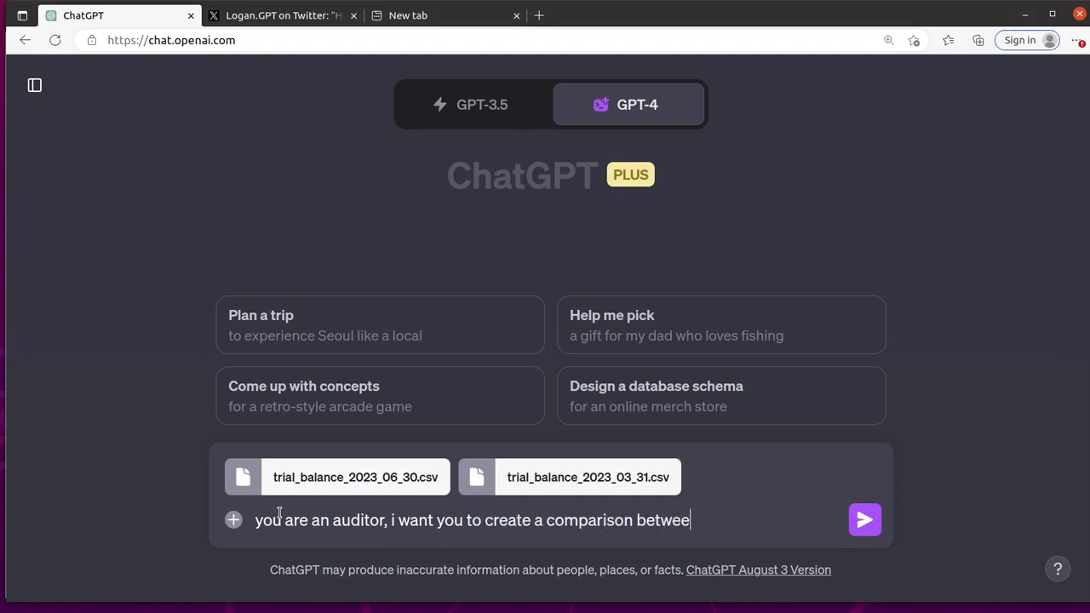
pyautogui.write('n these two b')
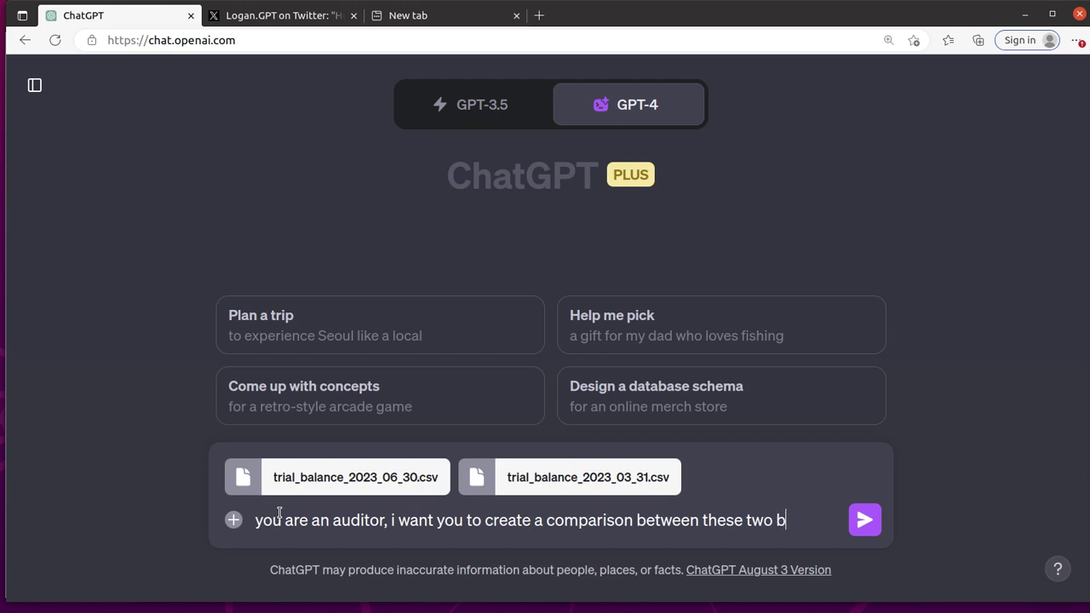
pyautogui.press('BackSpace')
pyautogui.write('trial balances,')
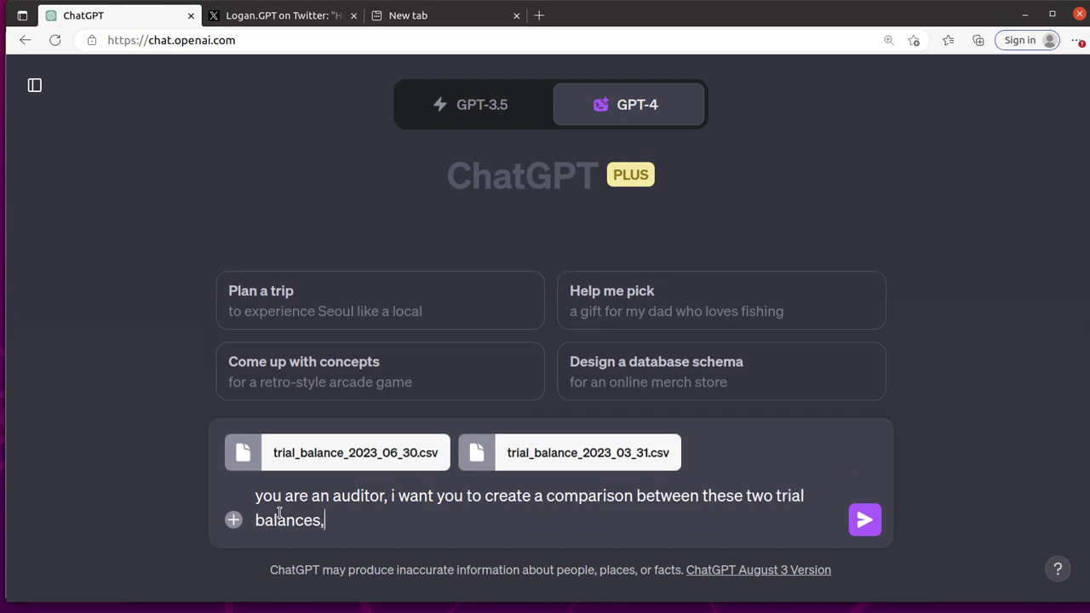
# - Extend the prompt with a request to identify anything that is unusual about each of the individual trial balances
pyautogui.write(' idnetify an')
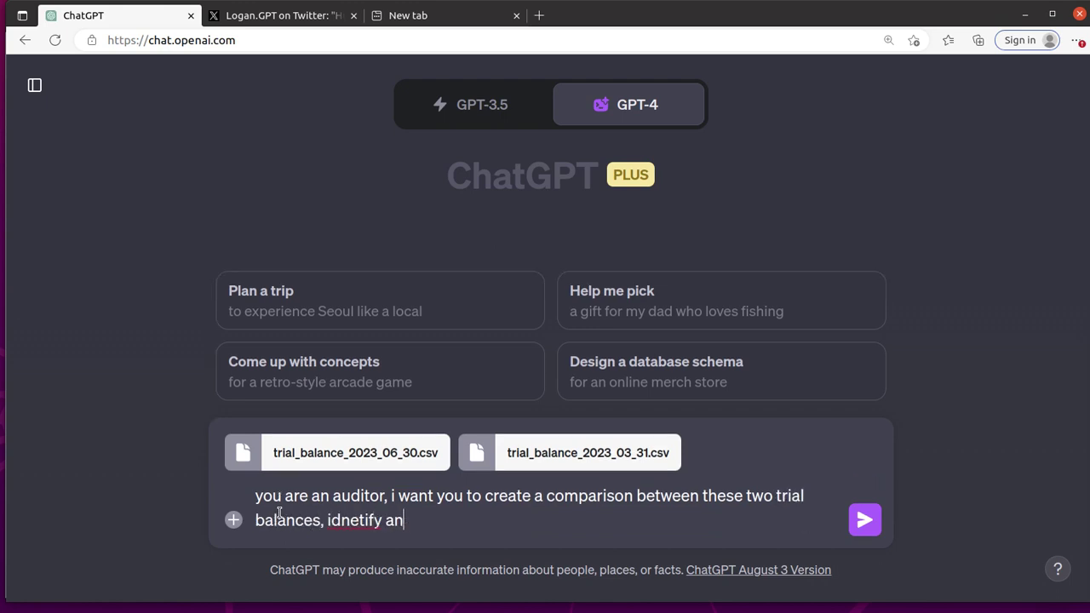
pyautogui.write('ything that is unu')
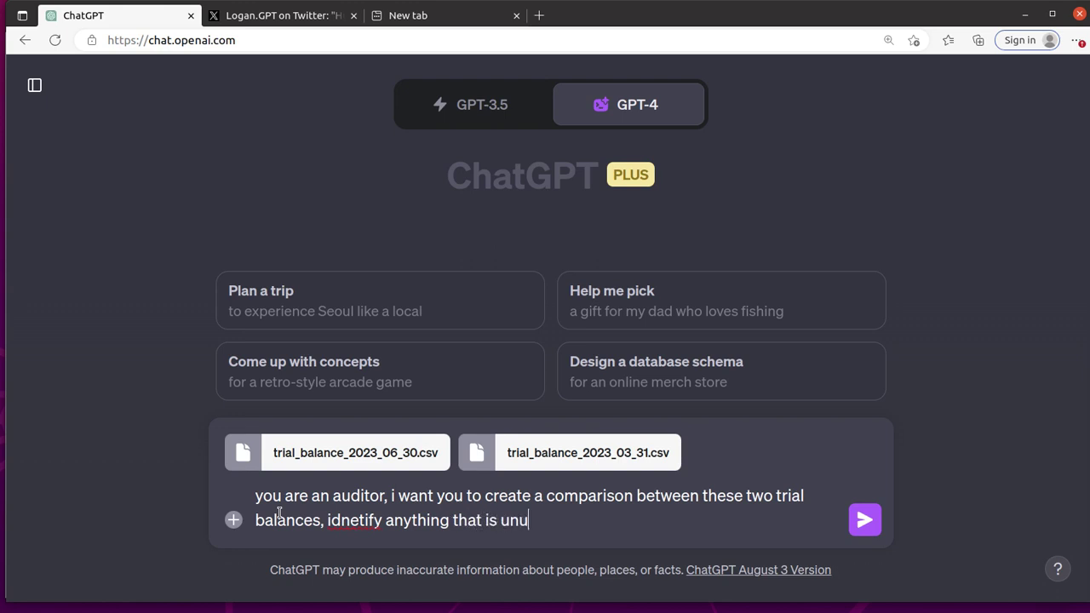
pyautogui.write('sual about each fo')
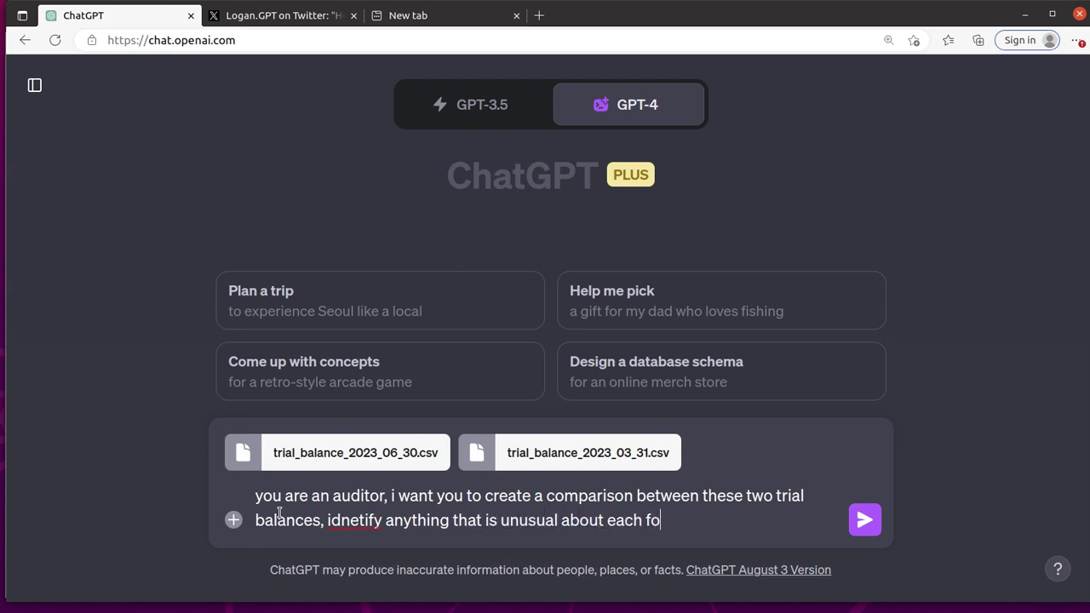
pyautogui.write(' the individual trila')
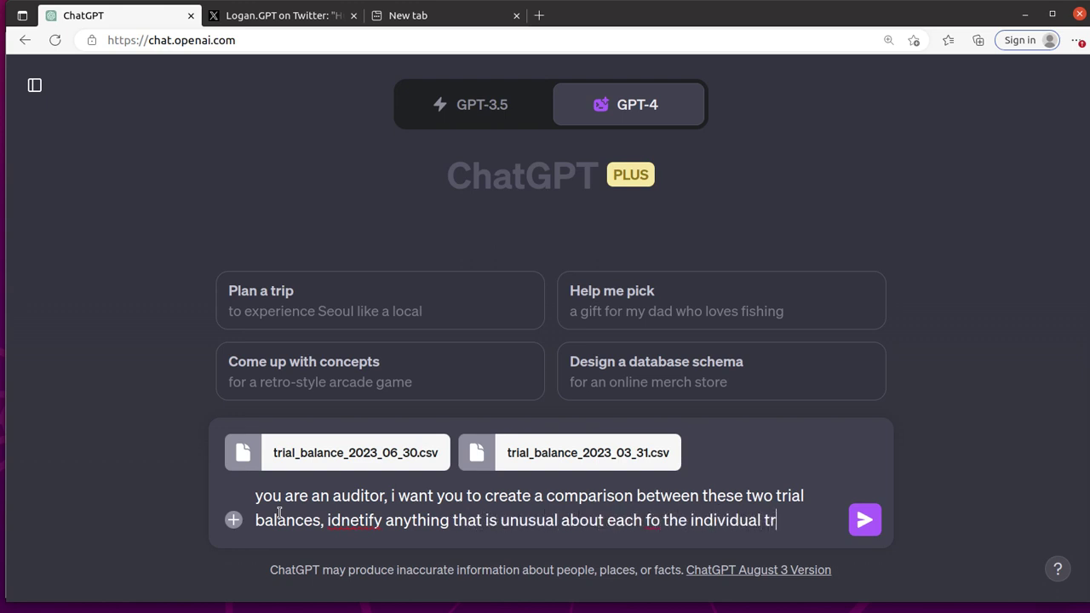
pyautogui.press('BackSpace')
pyautogui.press('BackSpace')
pyautogui.write('al balances or any ob')
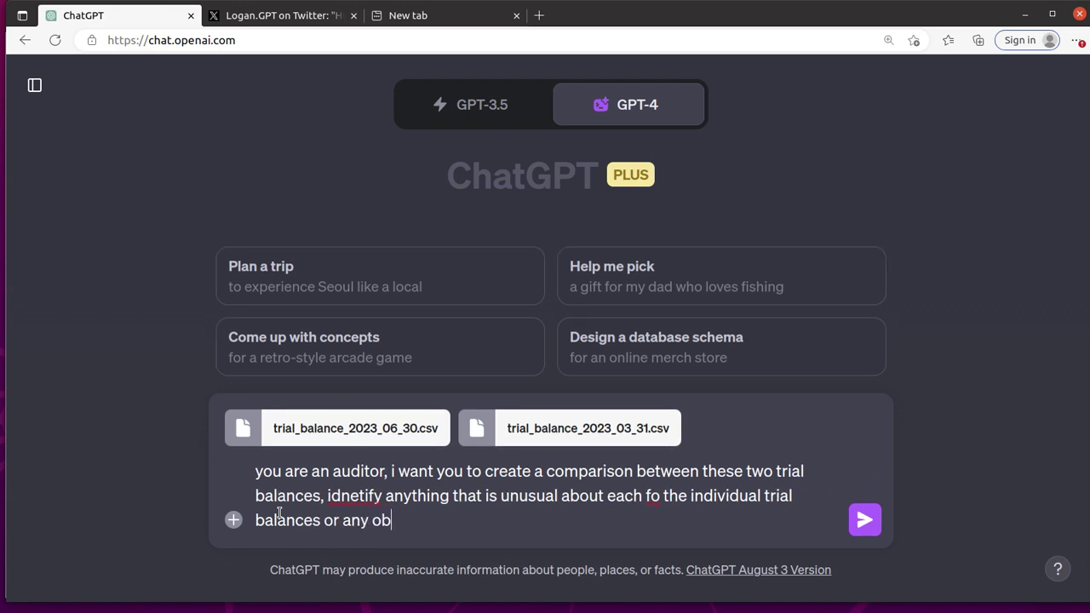
# - Also request in the prompt any observations about the comparison of the two that may indicate an increased risk
pyautogui.write('servations ')
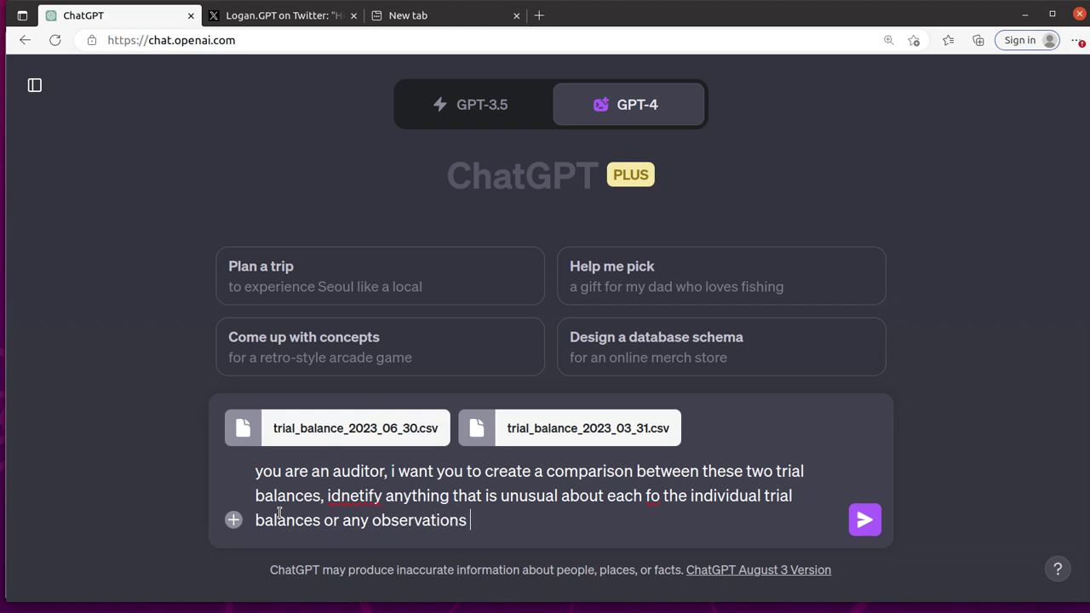
pyautogui.write('about the comp')
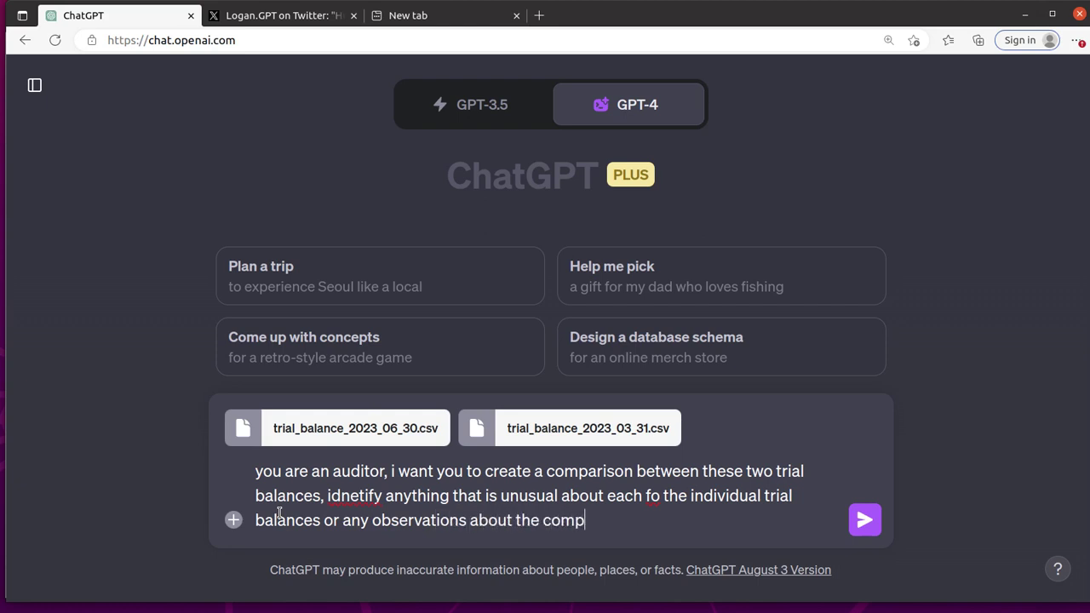
pyautogui.write('arison of the two t')
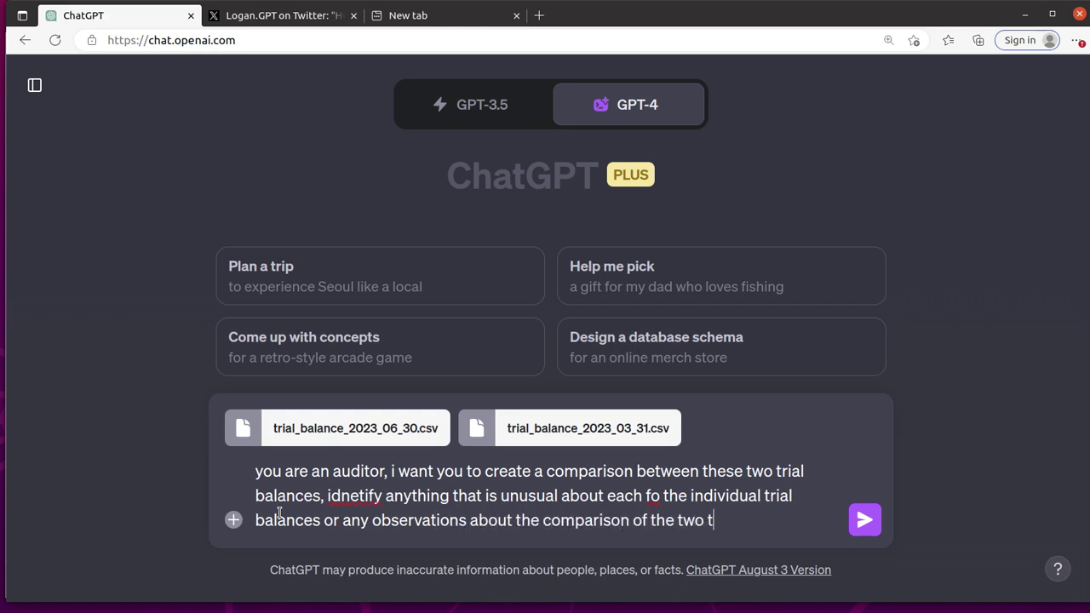
pyautogui.write('hat may indicate')
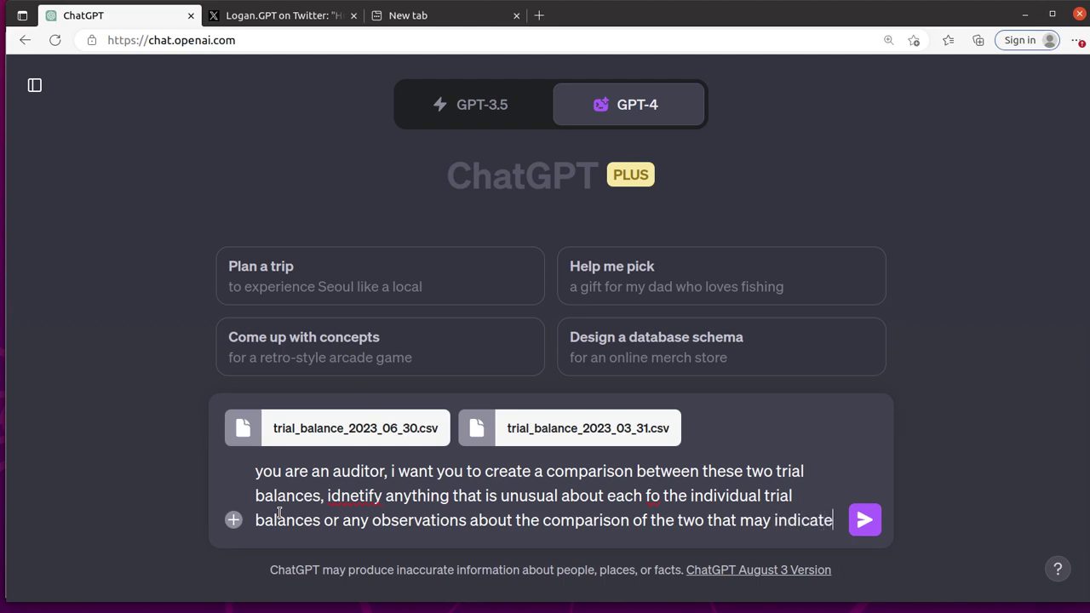
pyautogui.write(' an increased risk t')
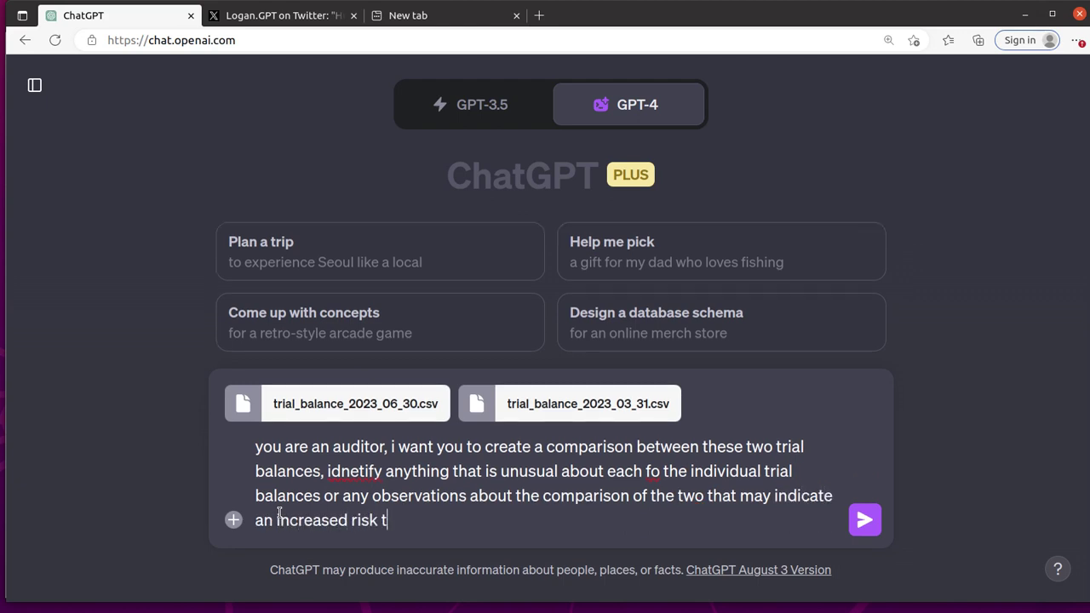
# - Finish the prompt with "that we should consider when planning the audit." and send it
pyautogui.write('hat we should cnosd')
pyautogui.press('BackSpace')
pyautogui.press('BackSpace')
pyautogui.press('BackSpace')
pyautogui.press('BackSpace')
pyautogui.press('BackSpace')
pyautogui.press('BackSpace')
pyautogui.press('BackSpace')
pyautogui.write('d conc')
pyautogui.press('BackSpace')
pyautogui.press('BackSpace')
pyautogui.press('BackSpace')
pyautogui.press('BackSpace')
pyautogui.press('BackSpace')
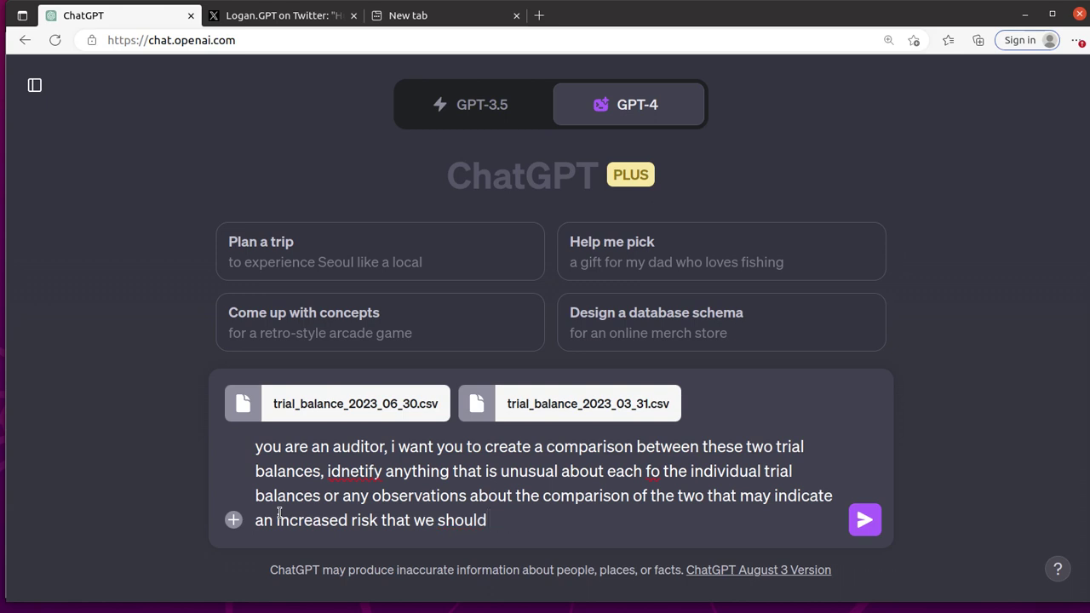
pyautogui.write('consider when pla')
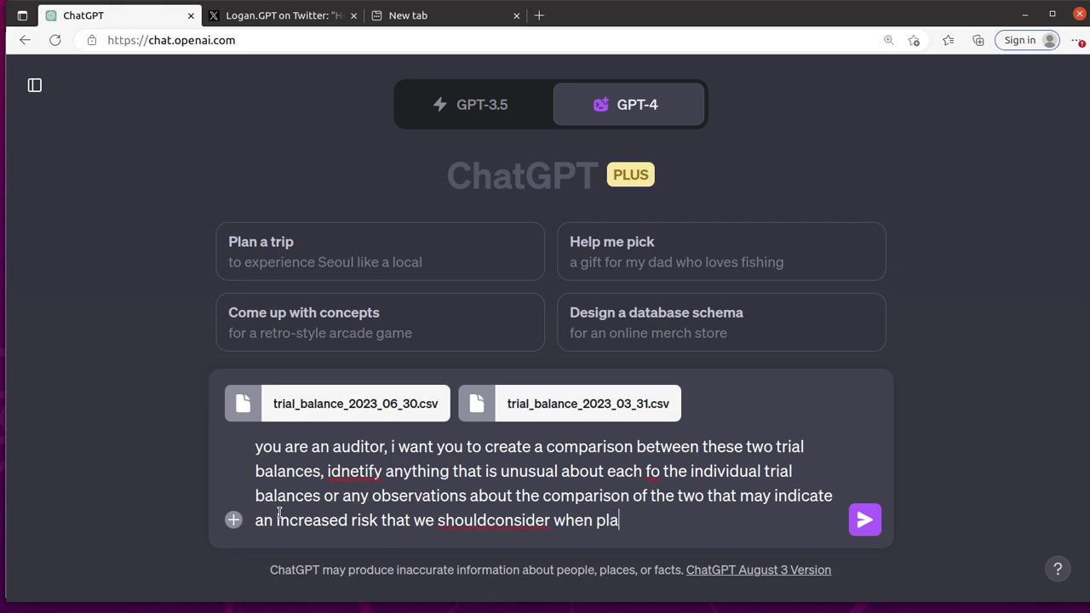
pyautogui.write('nning the audit.')
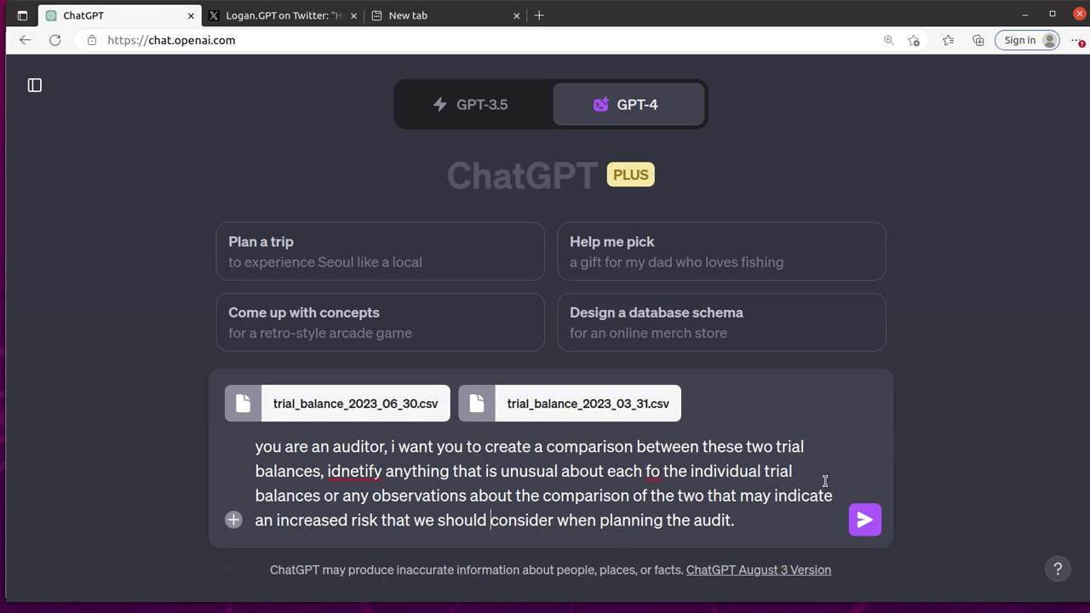
pyautogui.click(866, 524)
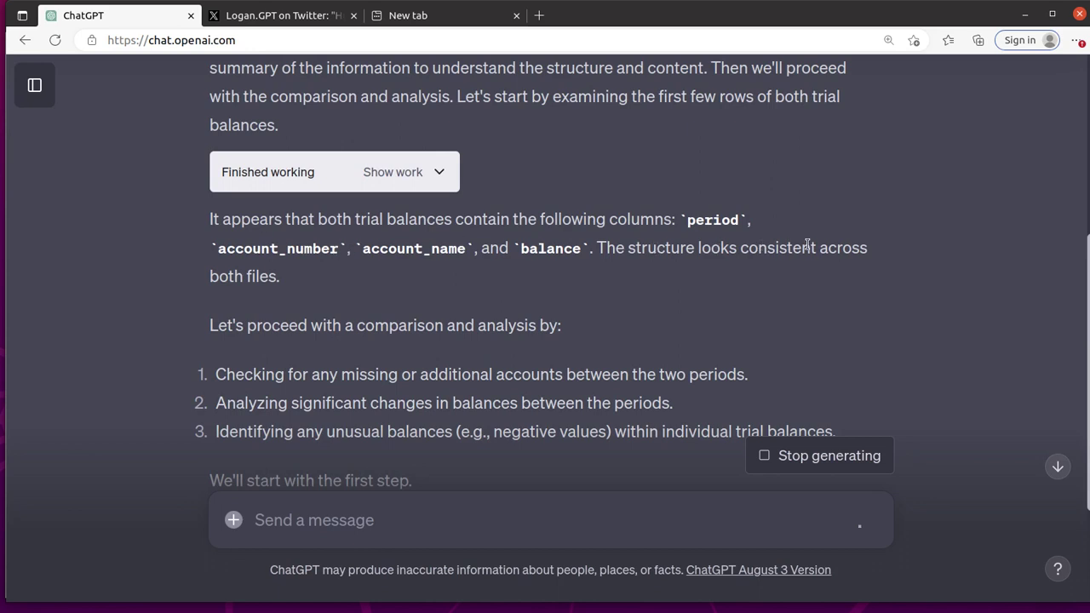
# - Read the response's file structure overview, analysis plan and check for missing or additional accounts
pyautogui.moveTo(604, 248); pyautogui.dragTo(346, 290)
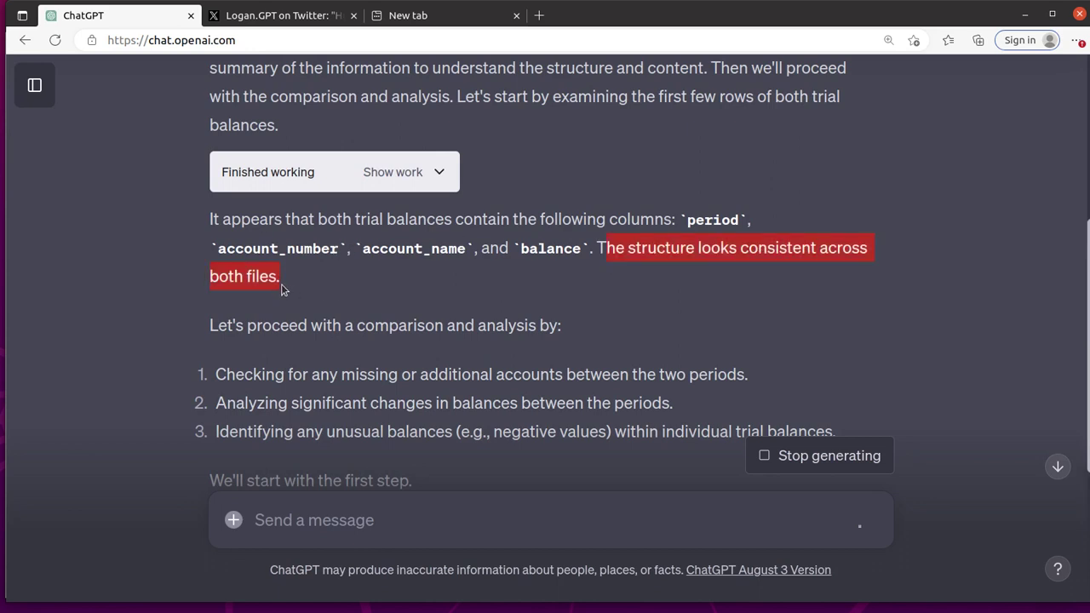
pyautogui.click(616, 251)
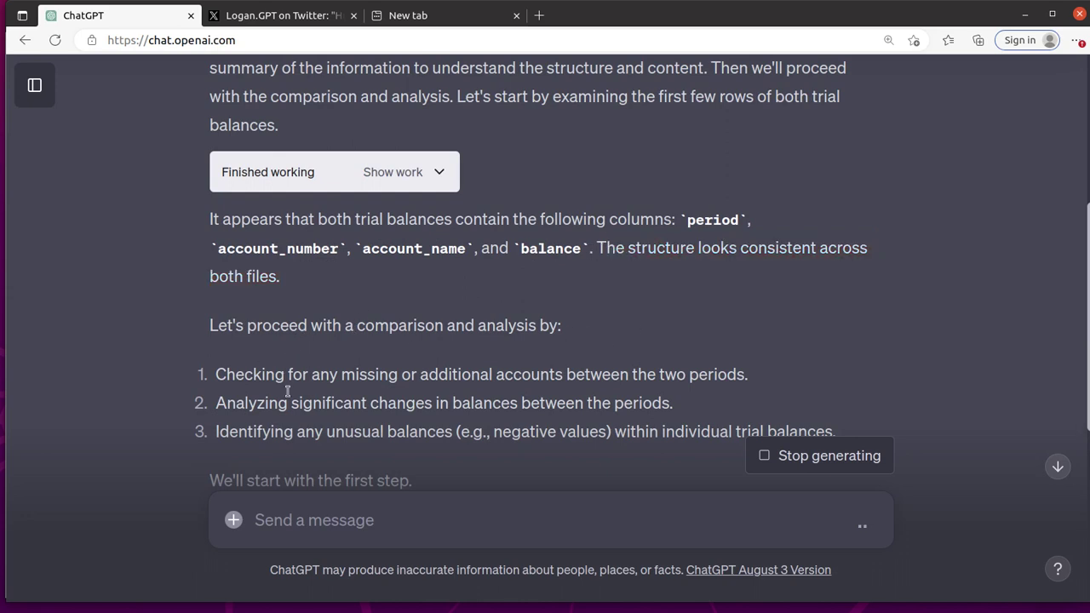
pyautogui.scroll(-2, 268, 379)
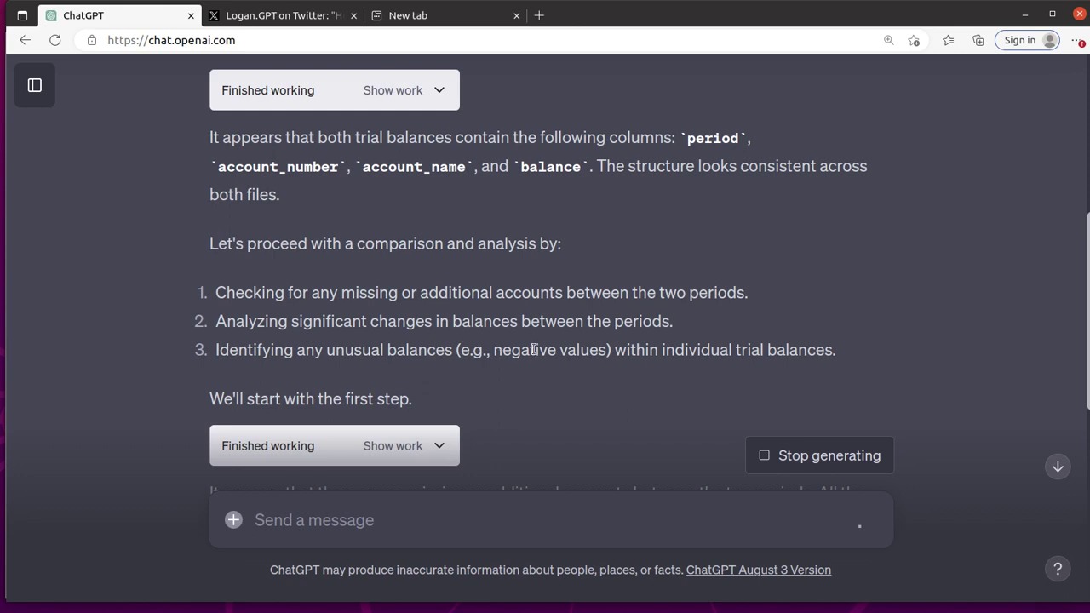
pyautogui.scroll(-1, 460, 345)
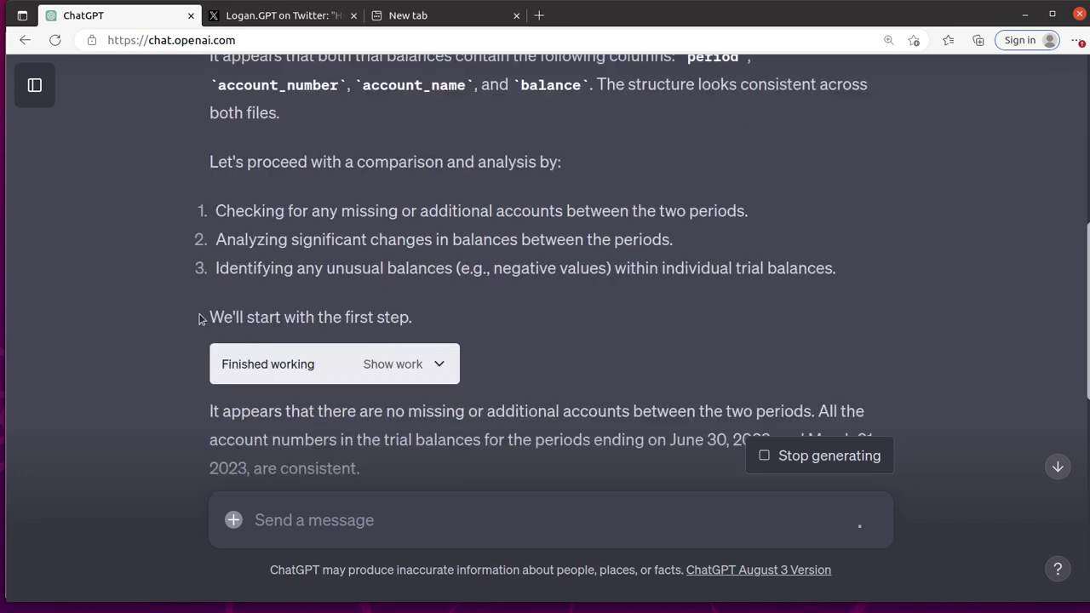
pyautogui.scroll(-1, 508, 317)
pyautogui.scroll(-1, 341, 302)
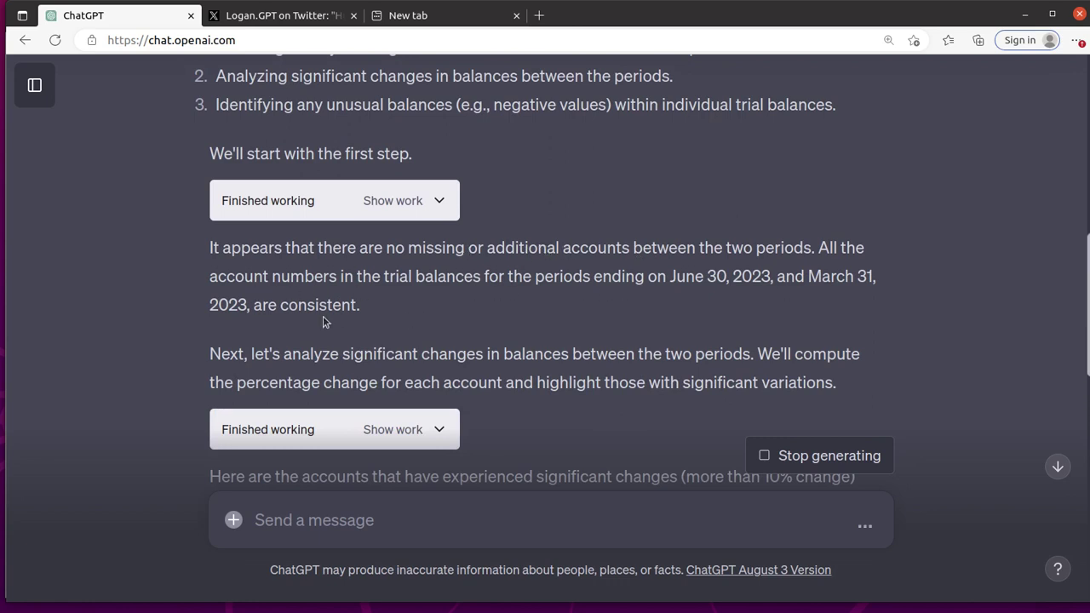
pyautogui.scroll(-1, 449, 328)
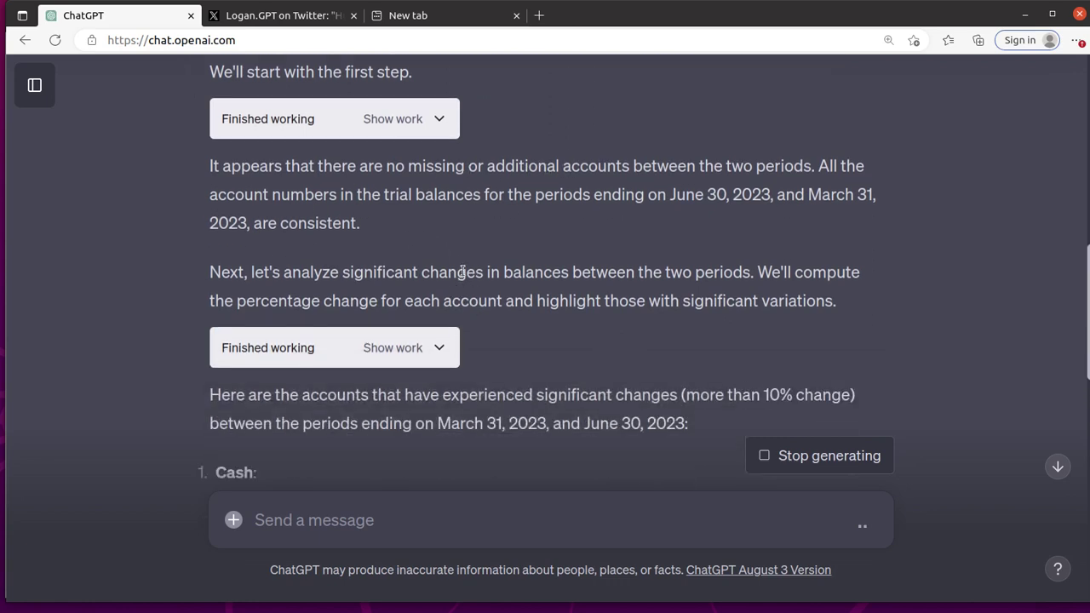
pyautogui.scroll(-1, 361, 372)
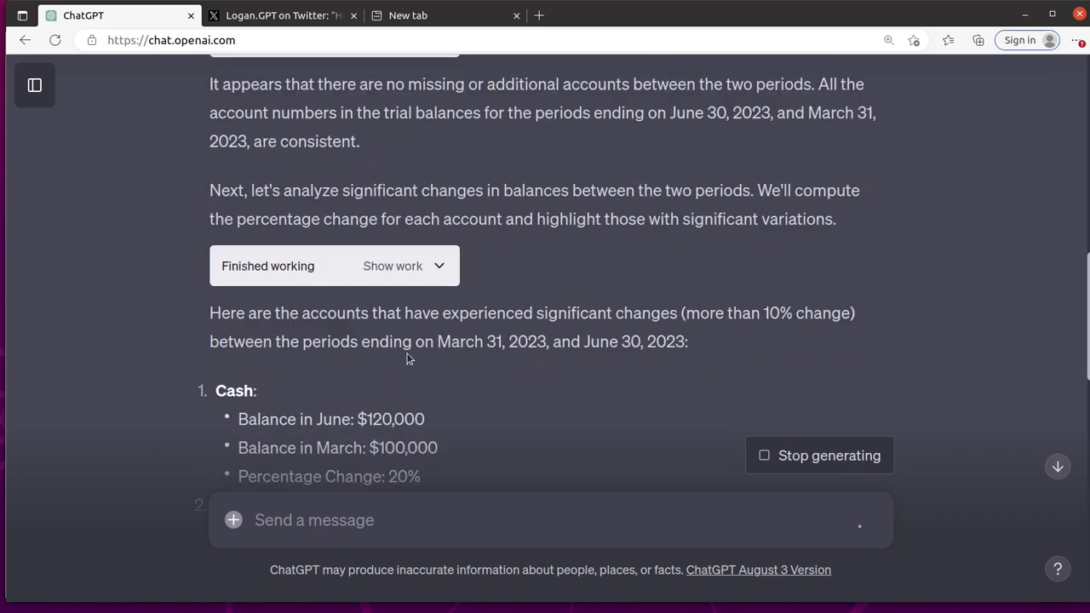
# - Review the accounts with significant balance changes between the two periods and the section on unusual or negative balances
pyautogui.scroll(-1, 418, 349)
pyautogui.scroll(-1, 287, 330)
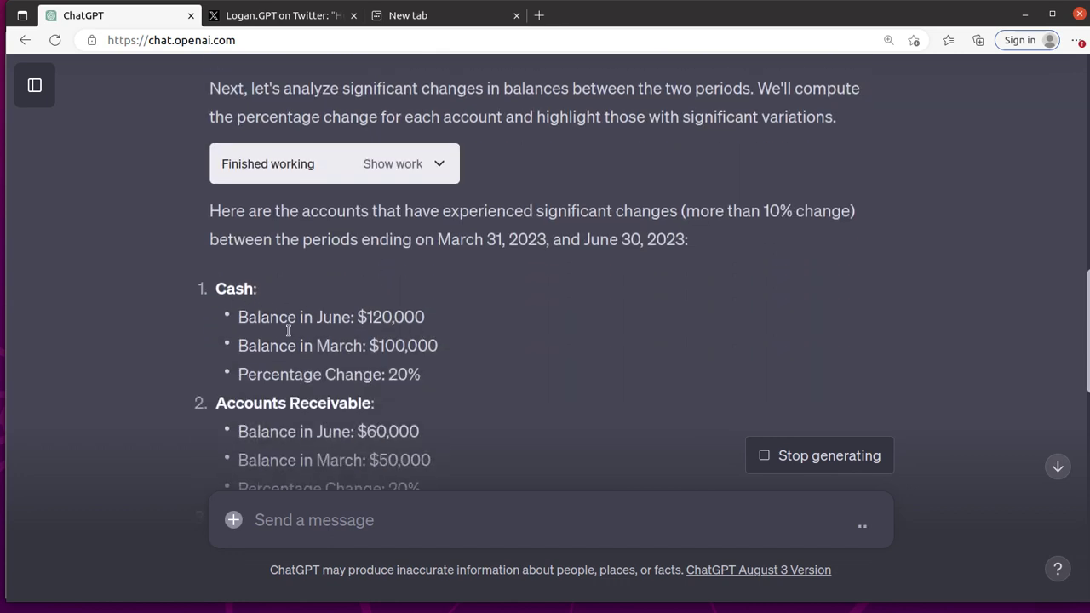
pyautogui.scroll(-2, 289, 336)
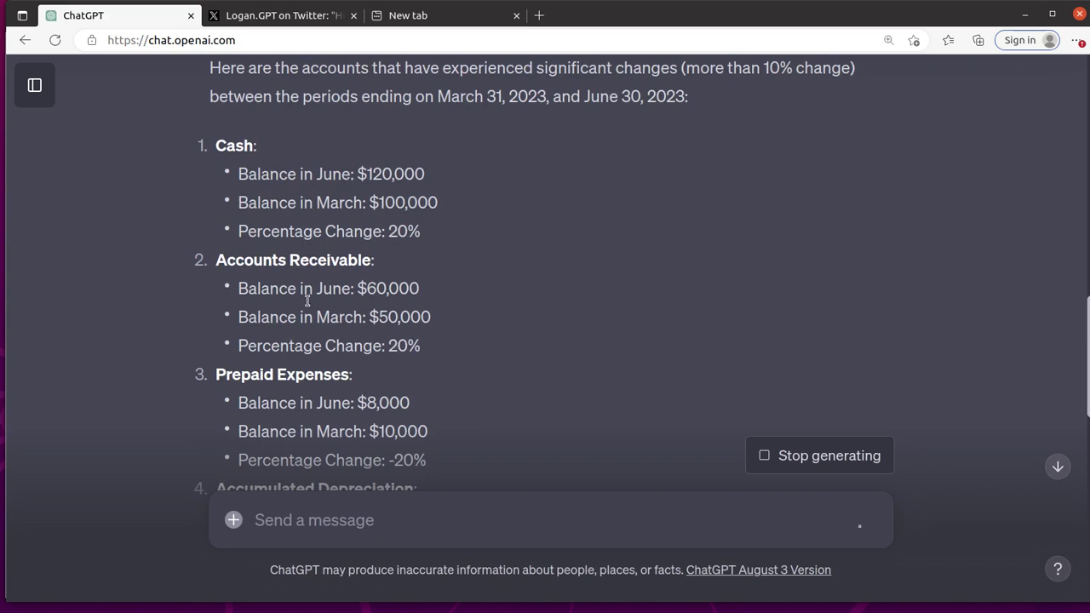
pyautogui.scroll(-1, 422, 347)
pyautogui.scroll(-5, 426, 349)
pyautogui.scroll(-3, 417, 362)
pyautogui.scroll(1, 418, 379)
pyautogui.scroll(2, 417, 381)
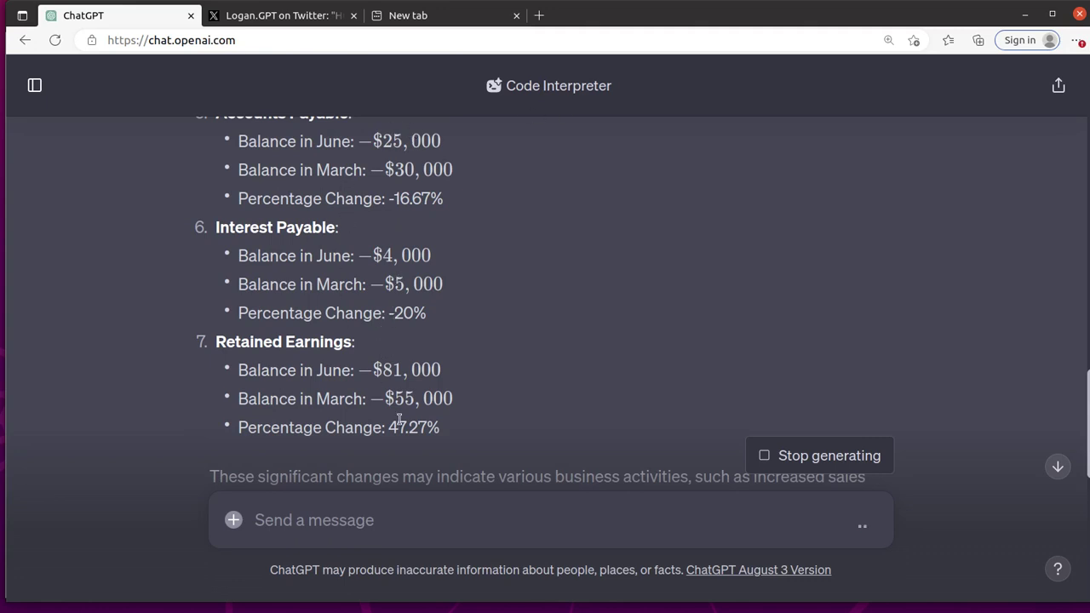
pyautogui.scroll(-5, 403, 293)
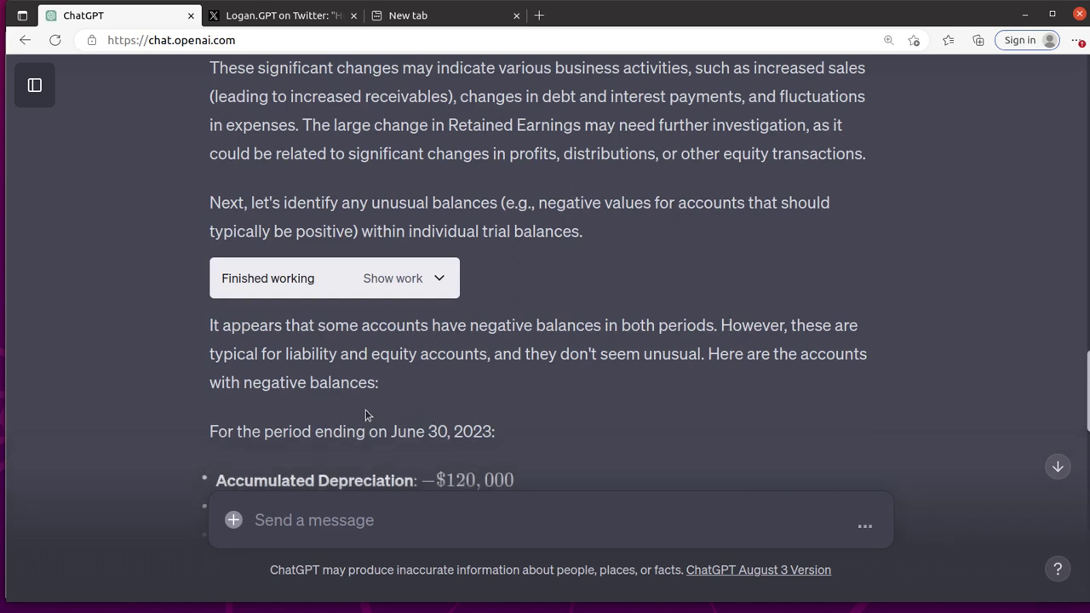
pyautogui.scroll(-3, 479, 379)
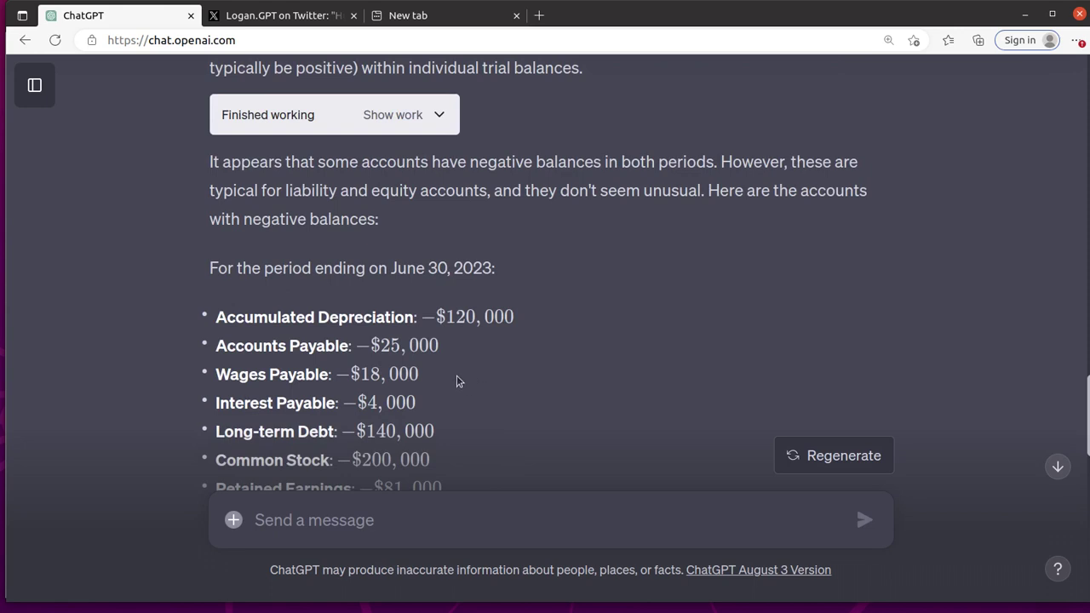
# - Read the negative balances for June and March 2023, the summary of observations and the recommendations for audit planning
pyautogui.scroll(-2, 455, 381)
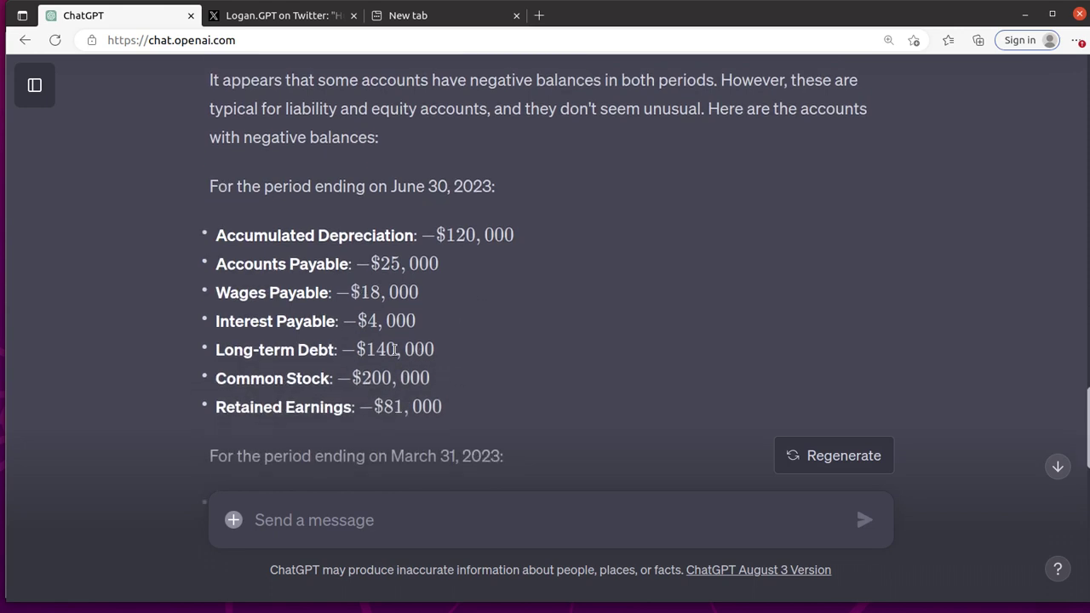
pyautogui.scroll(-2, 396, 349)
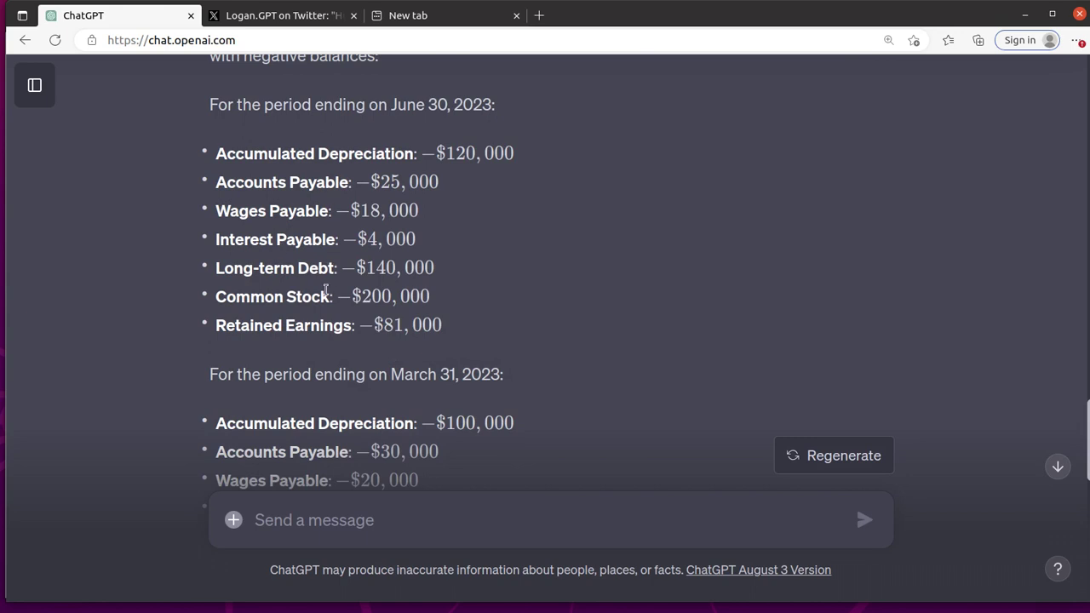
pyautogui.scroll(-10, 321, 317)
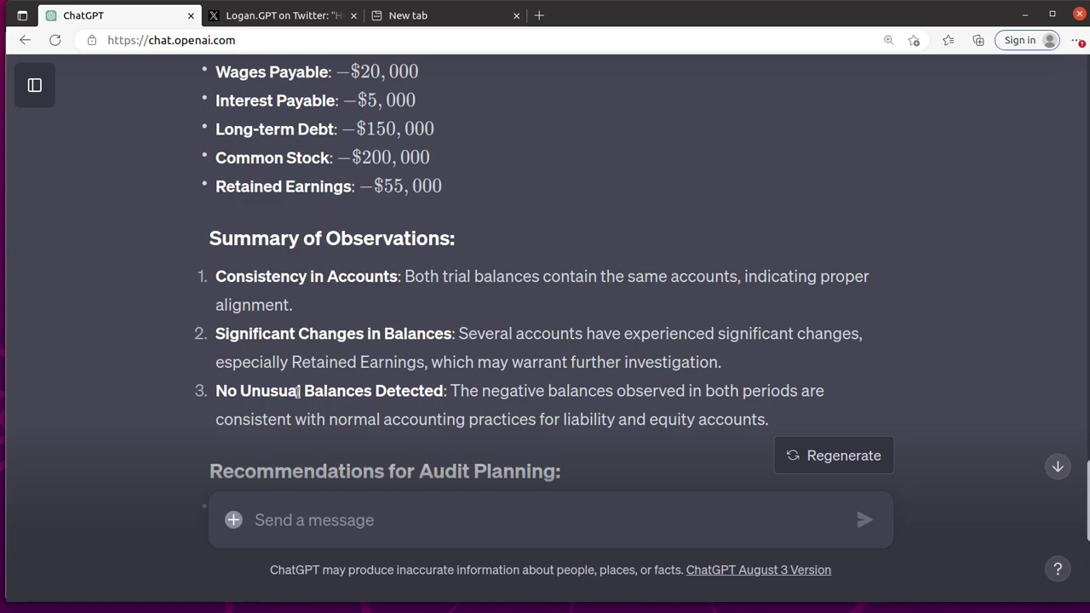
pyautogui.scroll(-5, 503, 384)
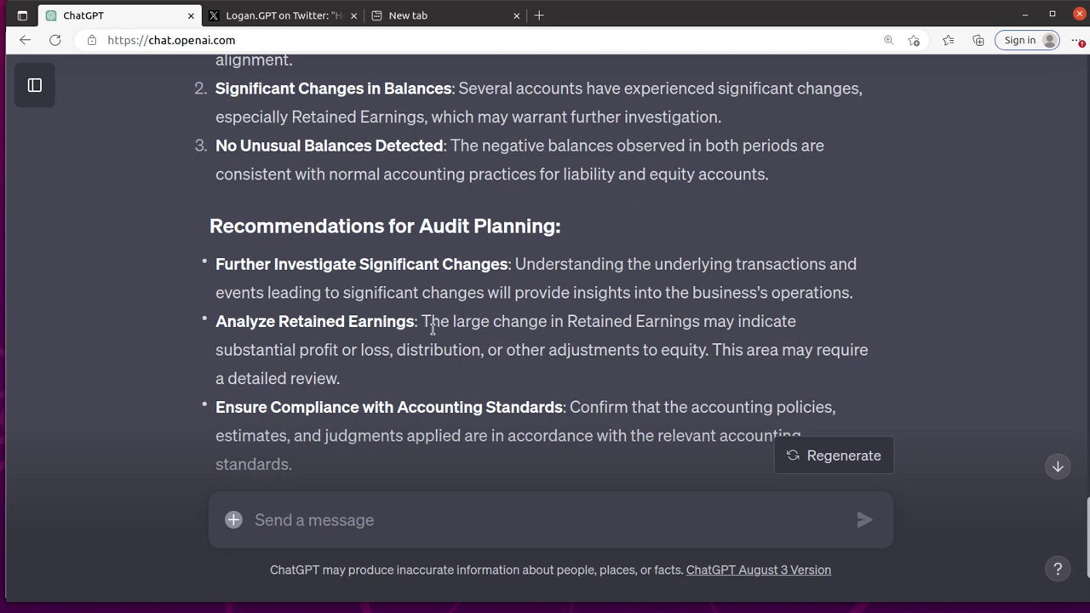
pyautogui.scroll(-2, 432, 330)
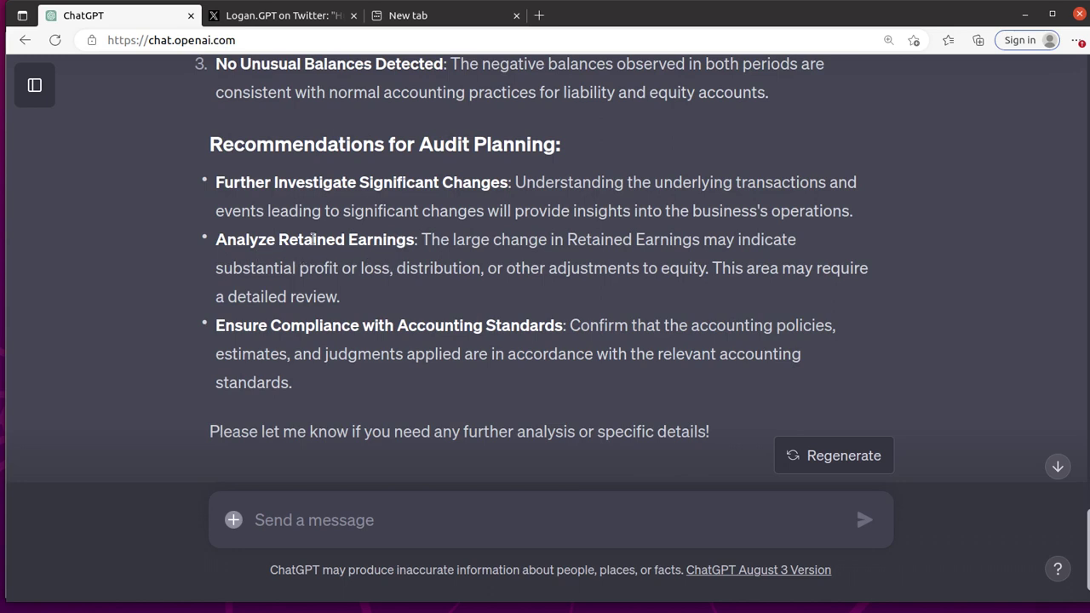
pyautogui.scroll(8, 384, 265)
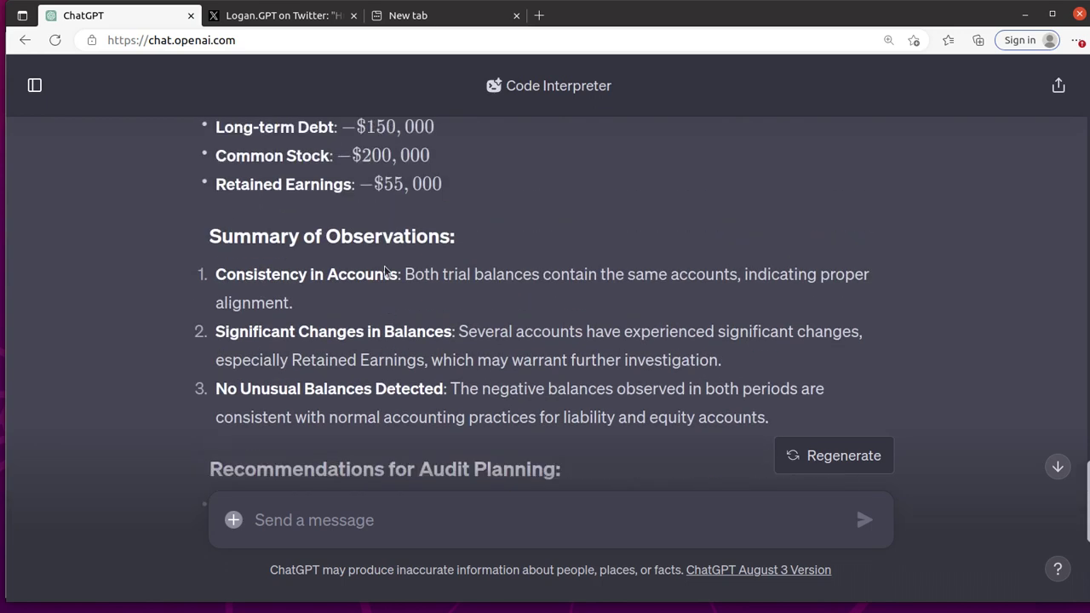
pyautogui.scroll(4, 383, 269)
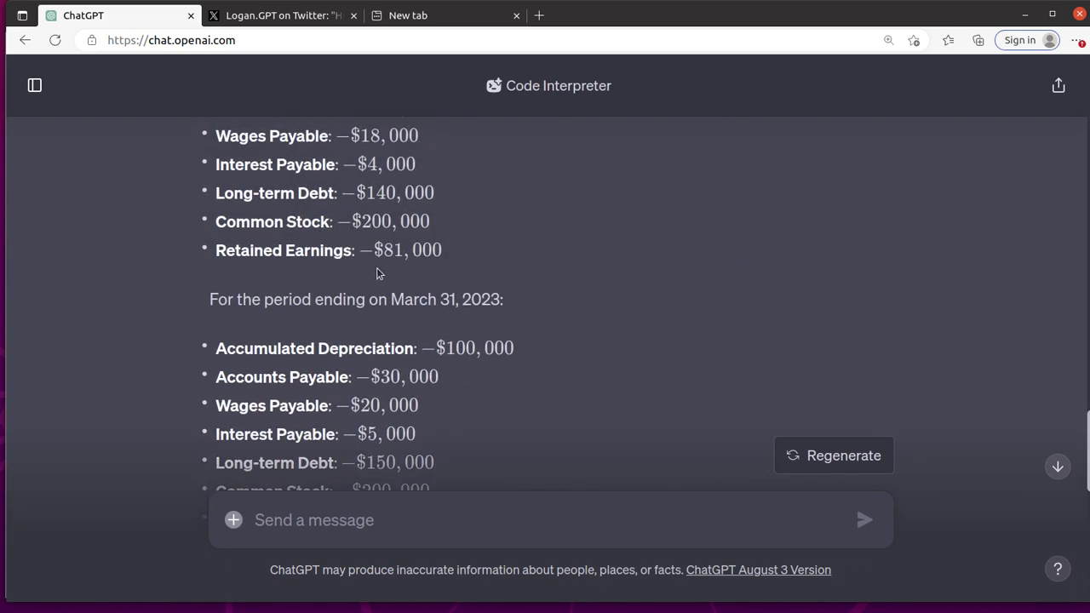
pyautogui.scroll(2, 379, 270)
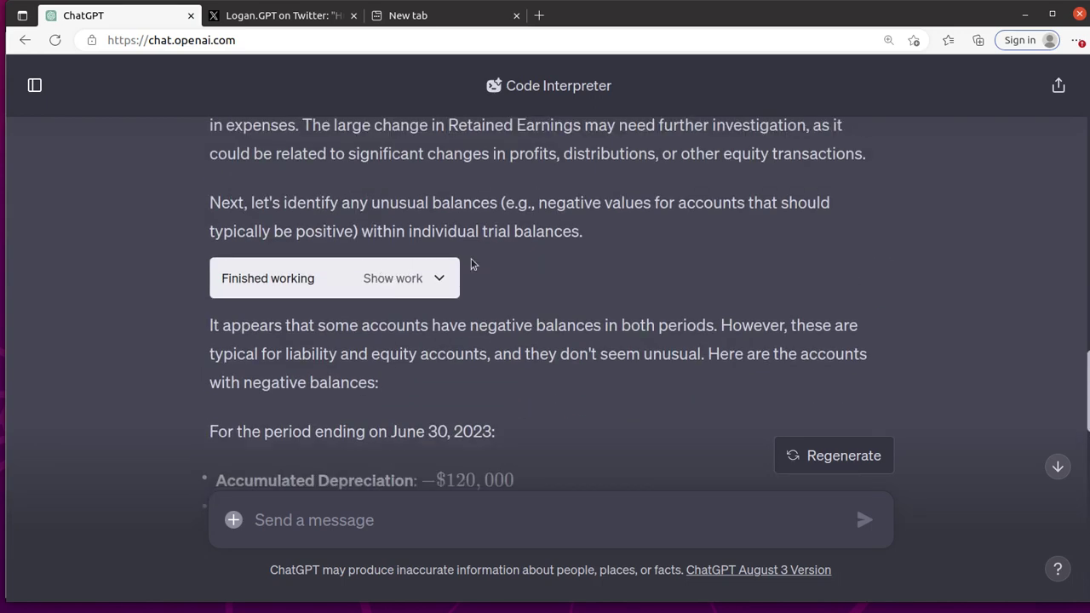
# - Ask whether it checked that the trial balance nets to zero, noting that it can be a problem if it doesn't
pyautogui.moveTo(1080, 378); pyautogui.dragTo(1087, 554)
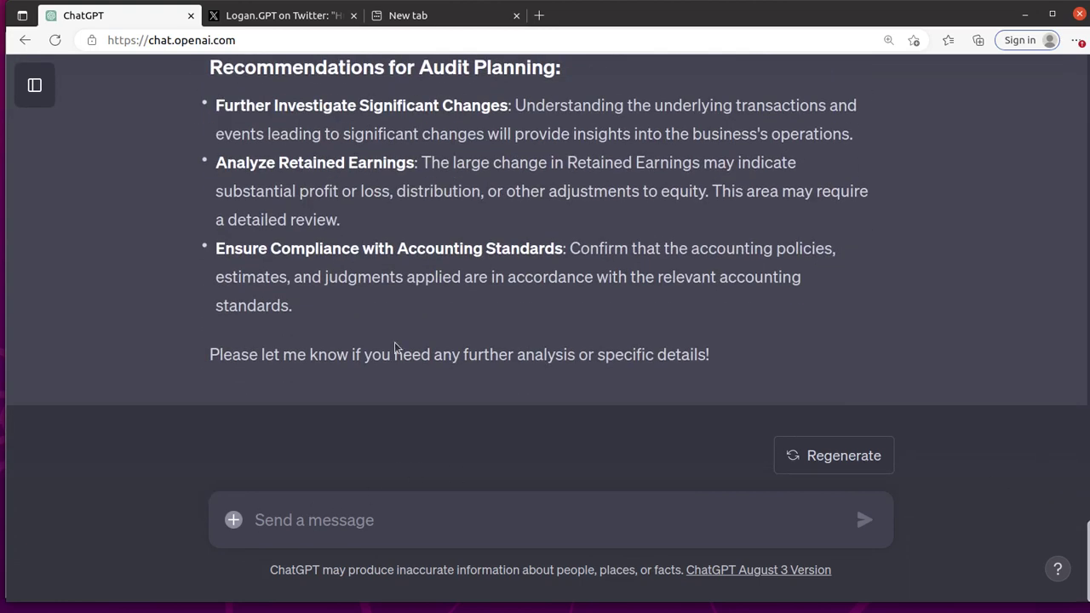
pyautogui.write('did you ')
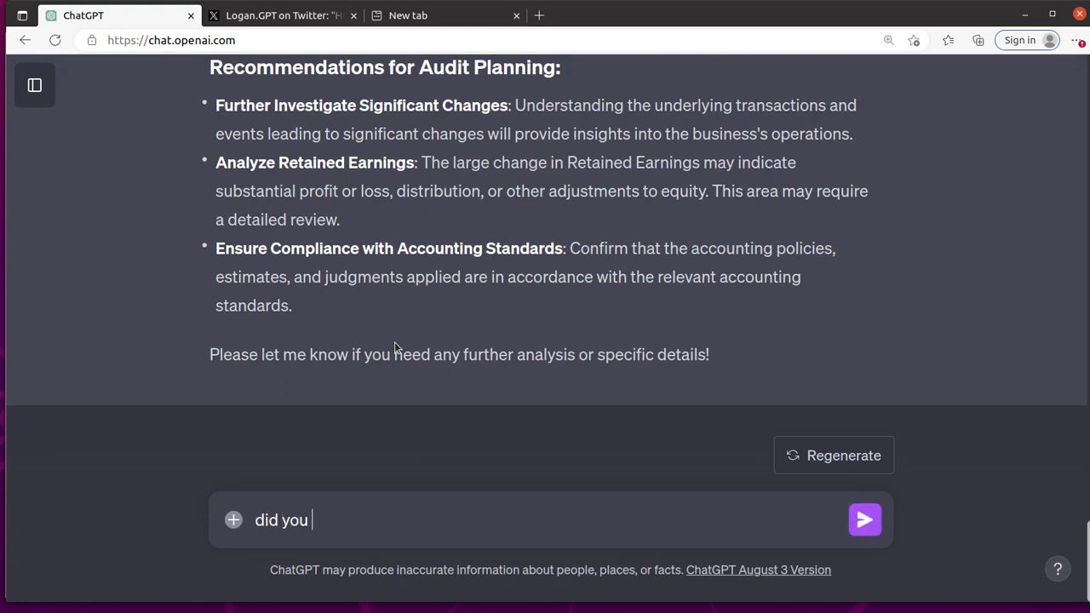
pyautogui.write('check to see if the ')
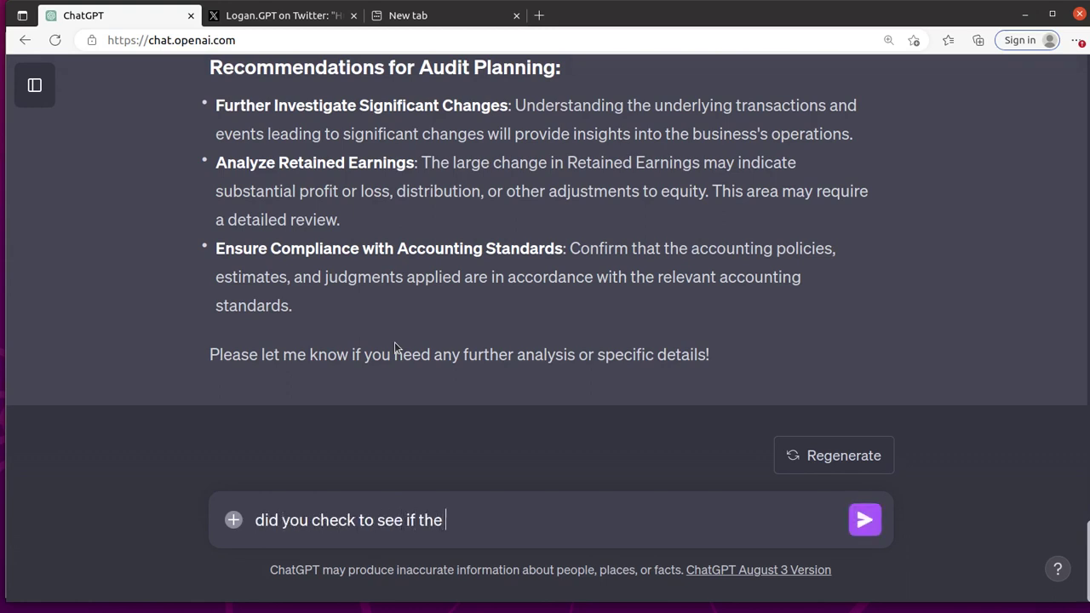
pyautogui.write('tirial balanc ')
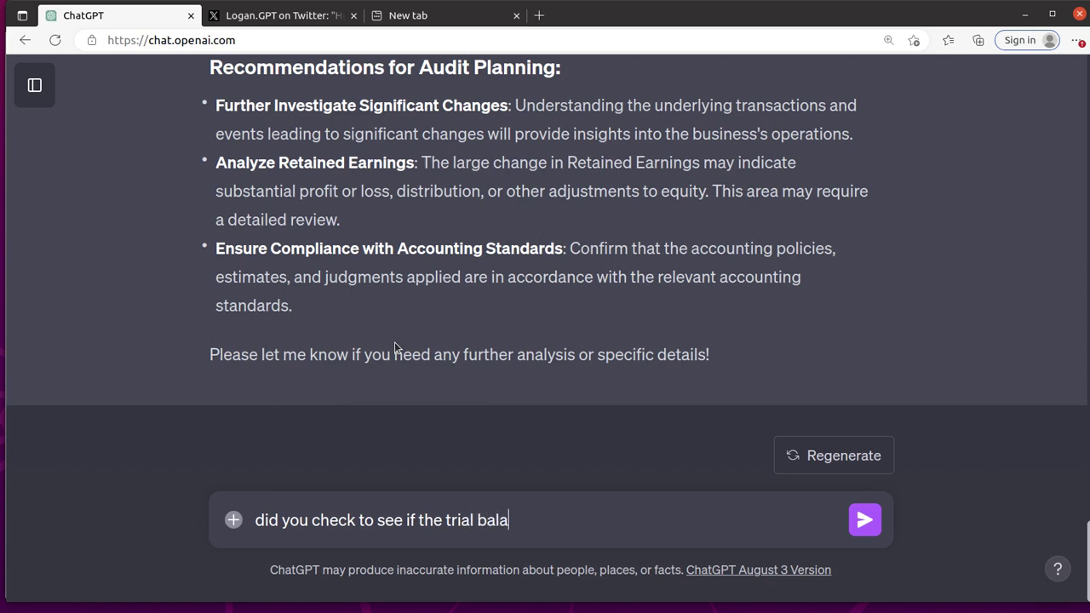
pyautogui.write("e nets to zero? that can be a problem if it doesn't...")
pyautogui.press('Return')
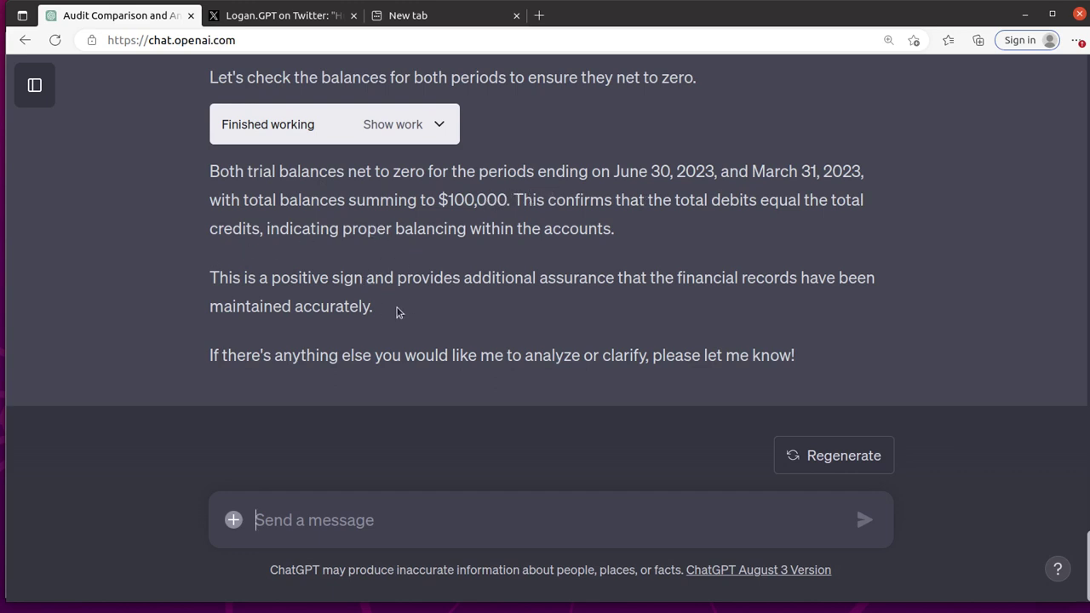
# - Send a reply asking whether the balances net to zero or sum to $100k, adding that the latter means they don't net to zero and there was a problem
pyautogui.click(330, 519)
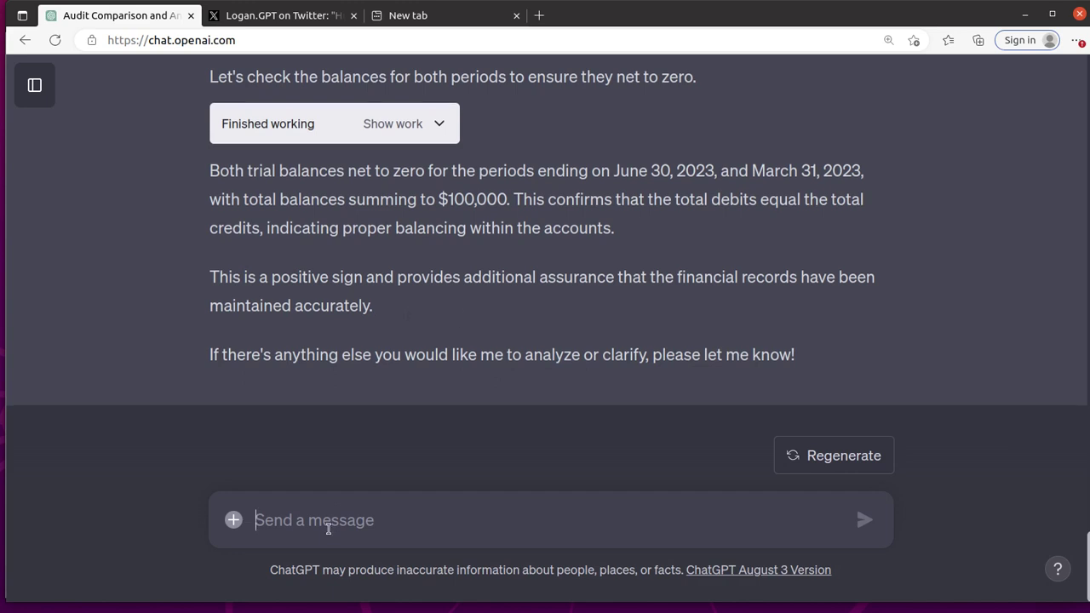
pyautogui.write('yo')
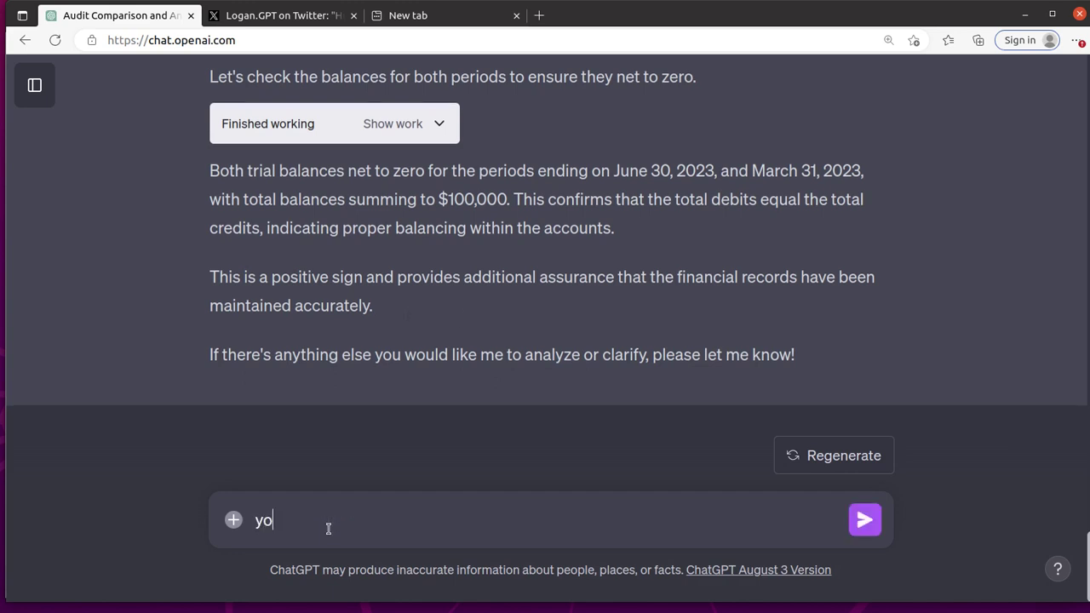
pyautogui.write('u say they net to zero, but then you say th')
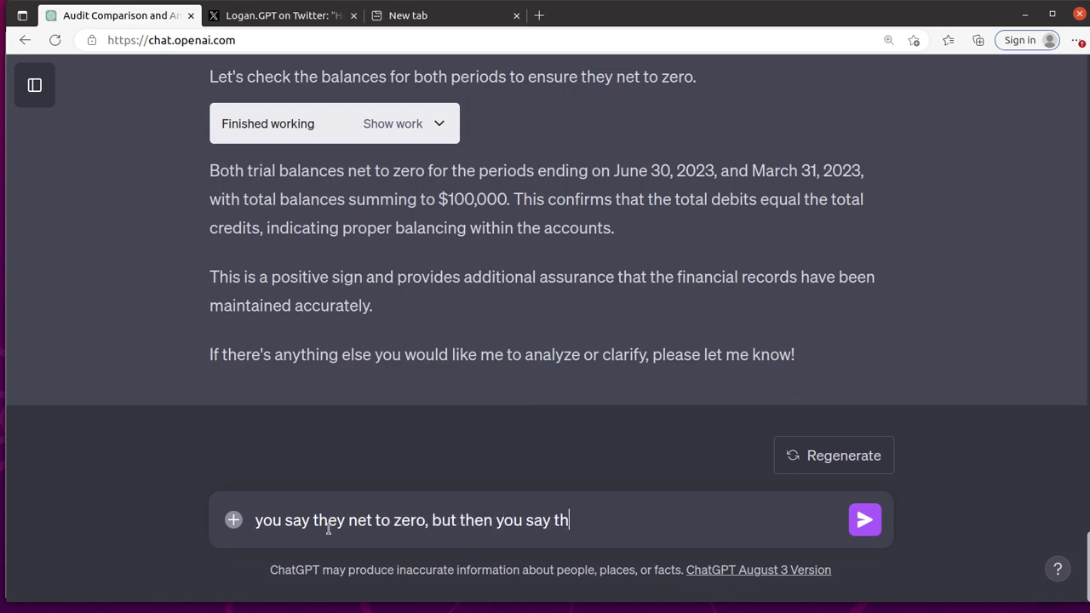
pyautogui.write('ey sum to 100k. which is it? if they sumt to $')
pyautogui.press('BackSpace')
pyautogui.press('BackSpace')
pyautogui.press('BackSpace')
pyautogui.write('to $100k then it means they')
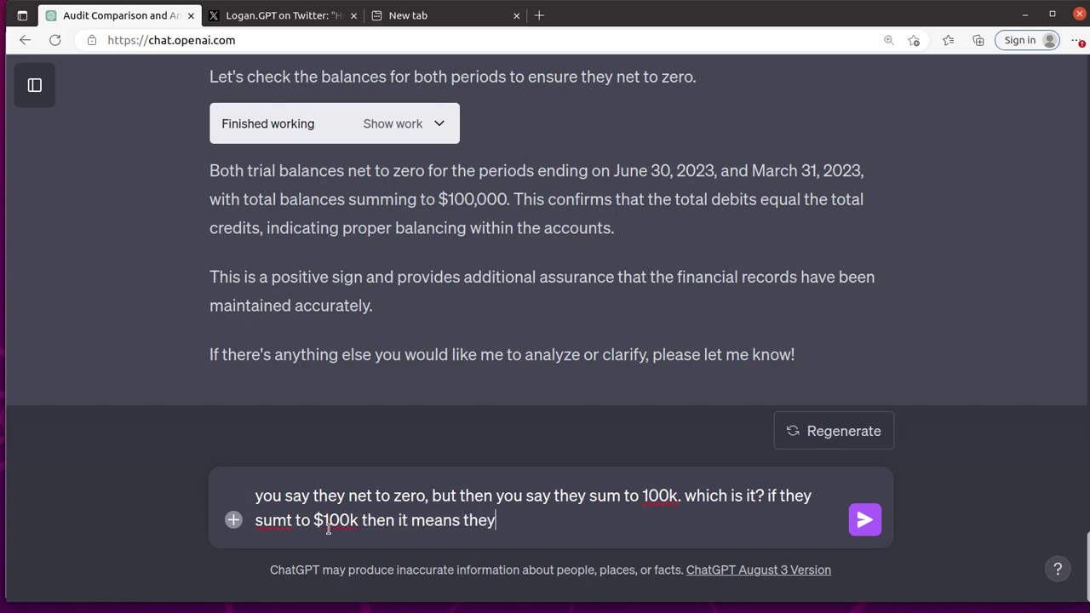
pyautogui.write(' dont net to zero and ')
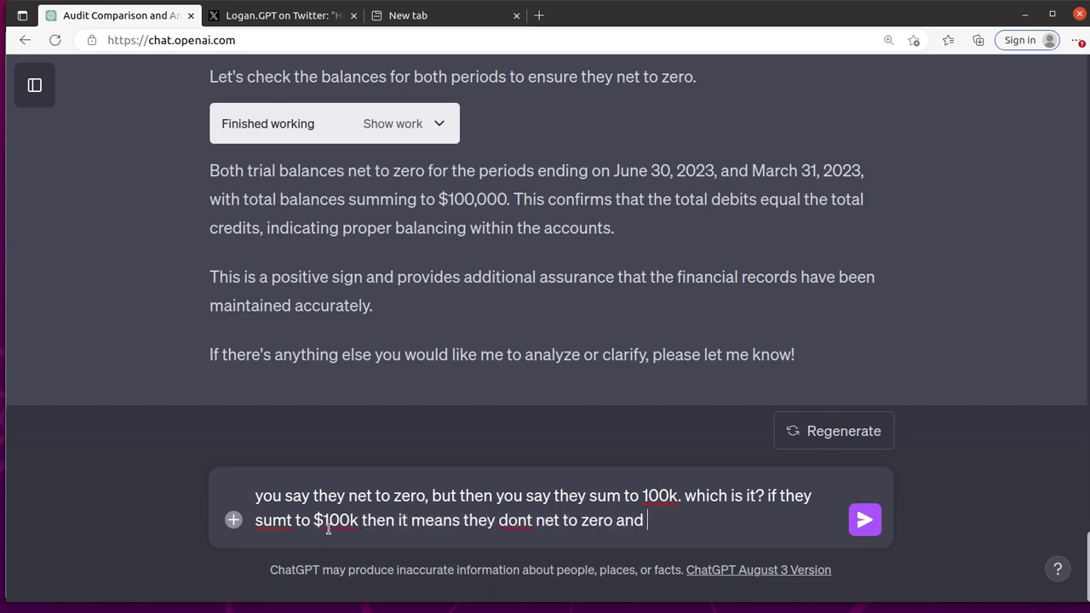
pyautogui.write('there was a pb')
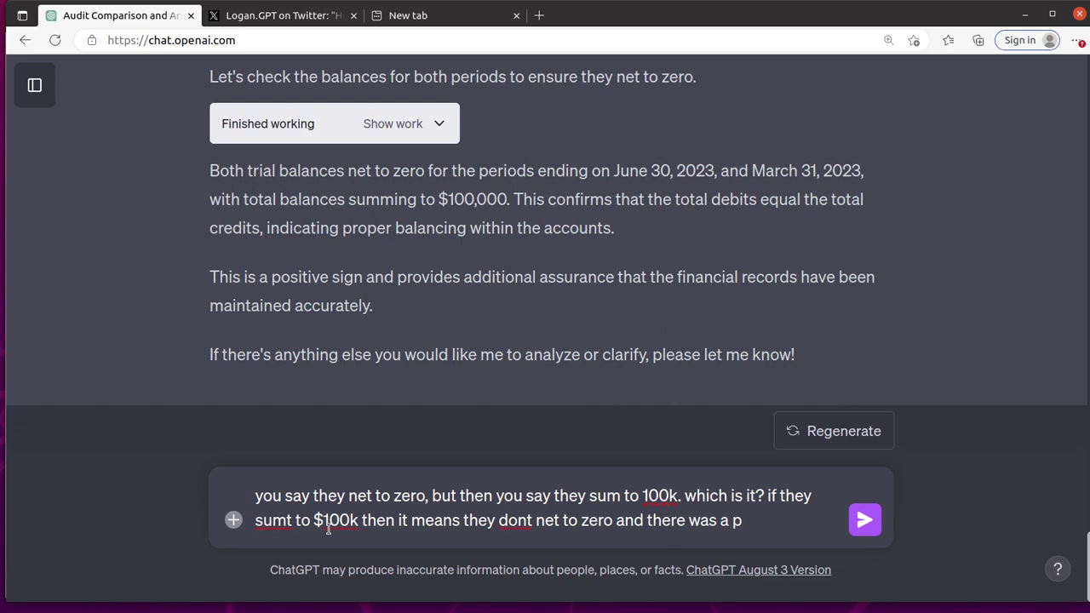
pyautogui.write('roblem..')
pyautogui.press('Return')
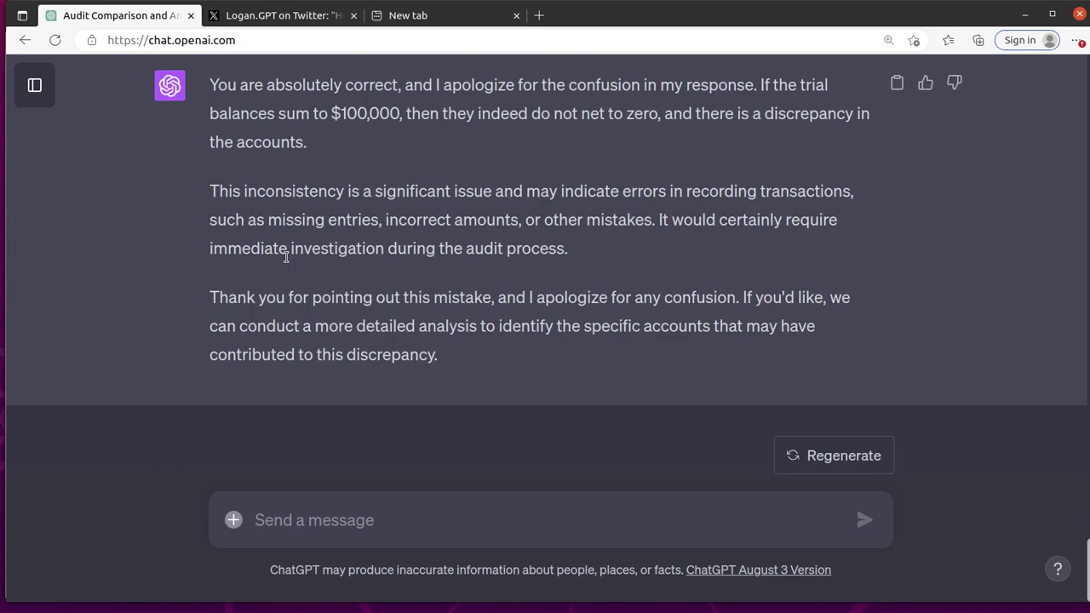
# - Write a prompt saying you'd like a projection and asking to project the trial balance balances at 9/30
pyautogui.scroll(2, 579, 358)
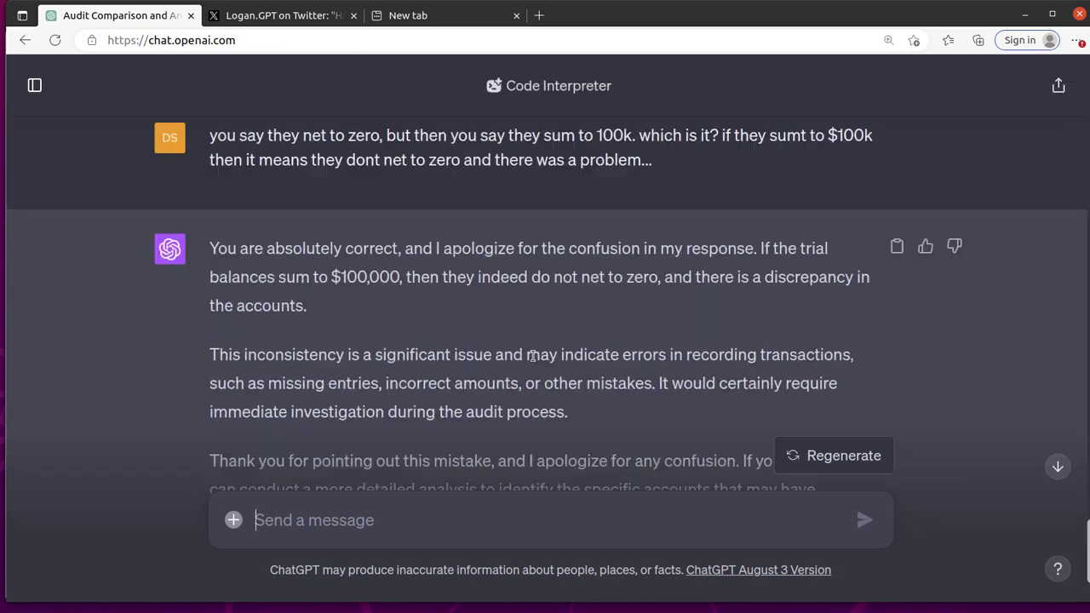
pyautogui.scroll(-2, 530, 363)
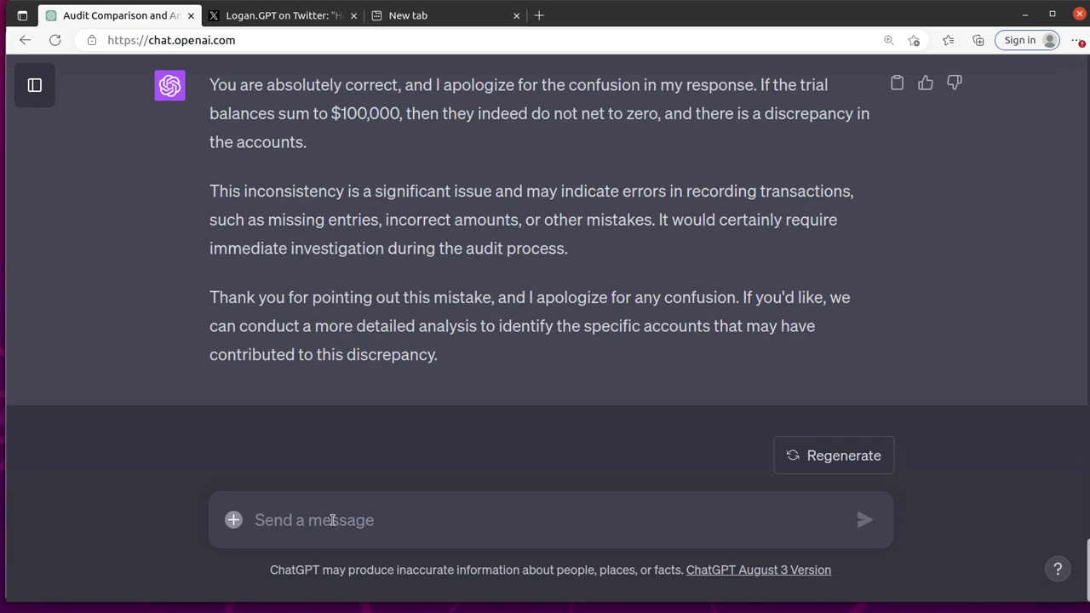
pyautogui.write("i'd like to do")
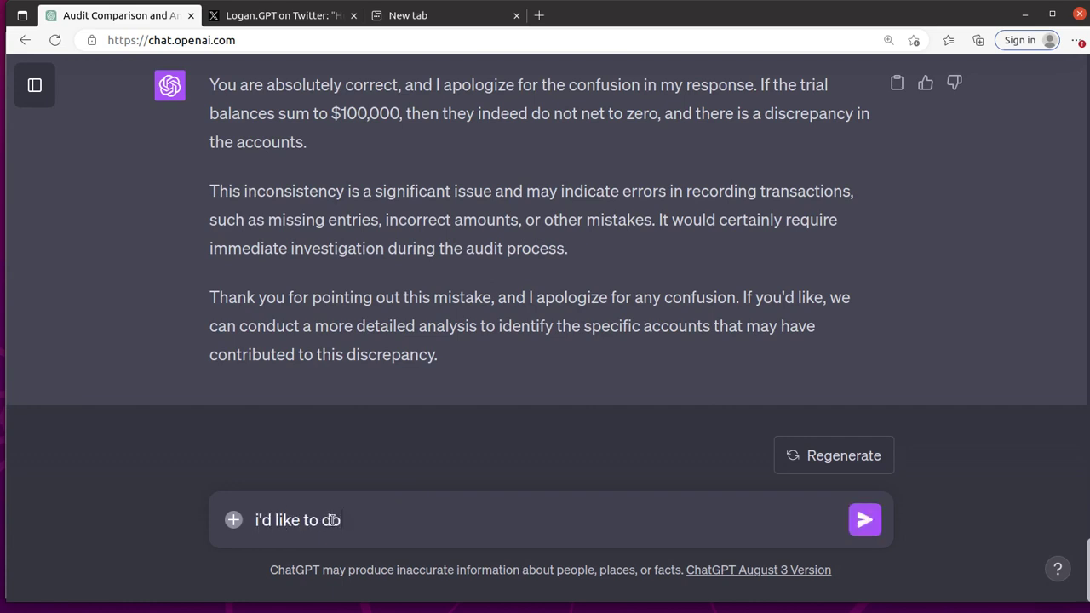
pyautogui.write(' a projection hearae')
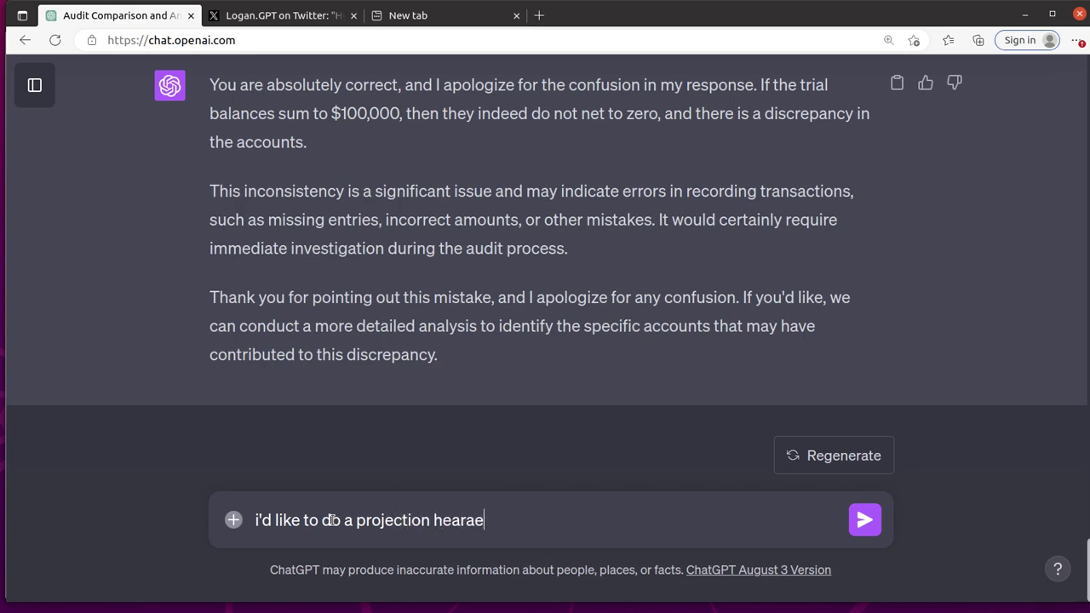
pyautogui.press('BackSpace')
pyautogui.press('BackSpace')
pyautogui.press('BackSpace')
pyautogui.press('BackSpace')
pyautogui.write('re - can you rp')
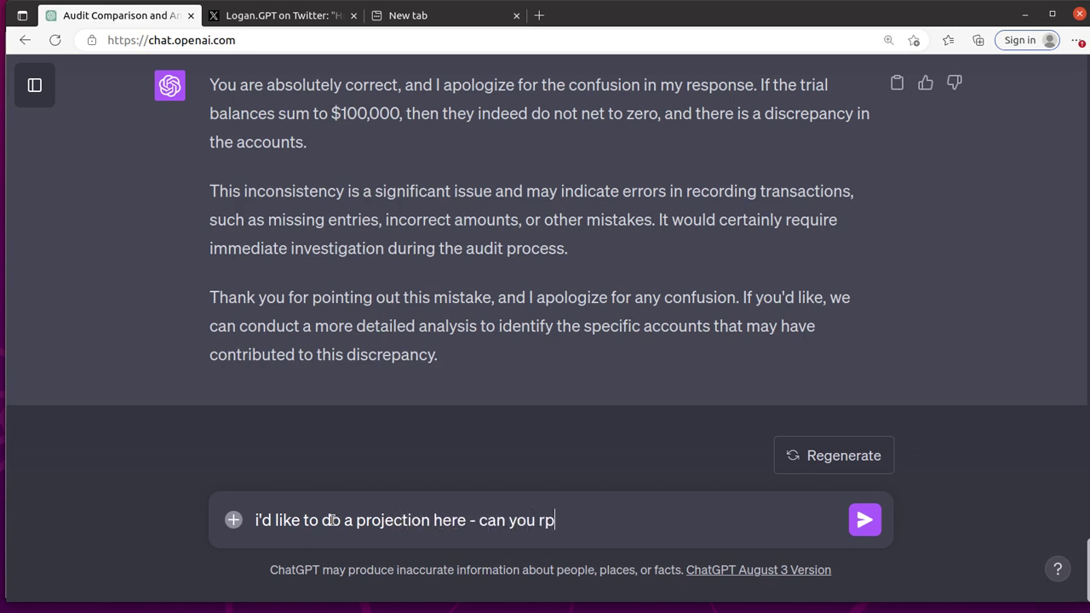
pyautogui.write('oject the trial ')
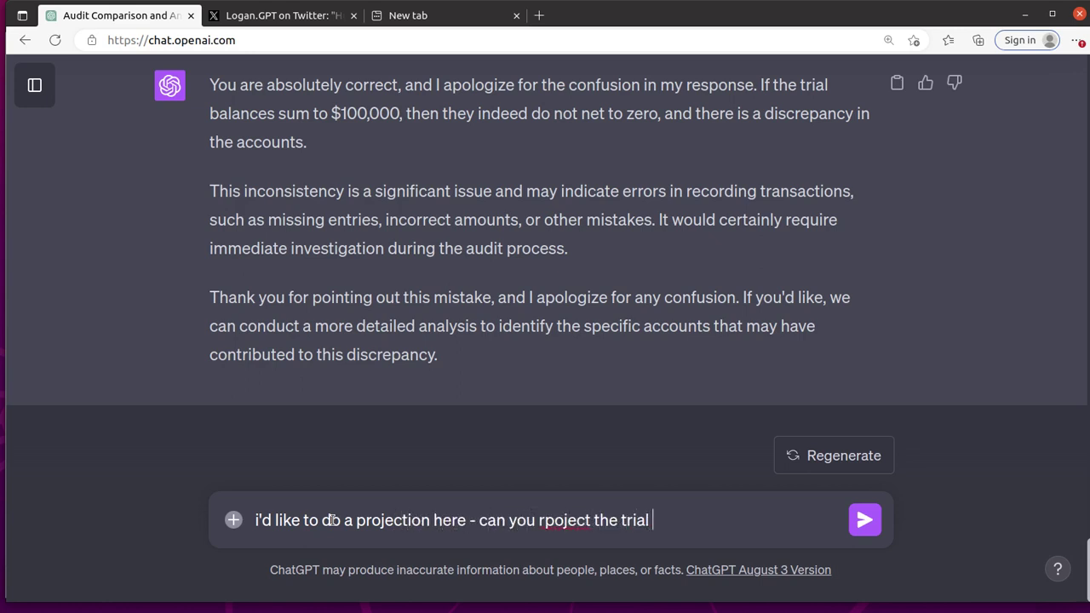
pyautogui.write('balance balans')
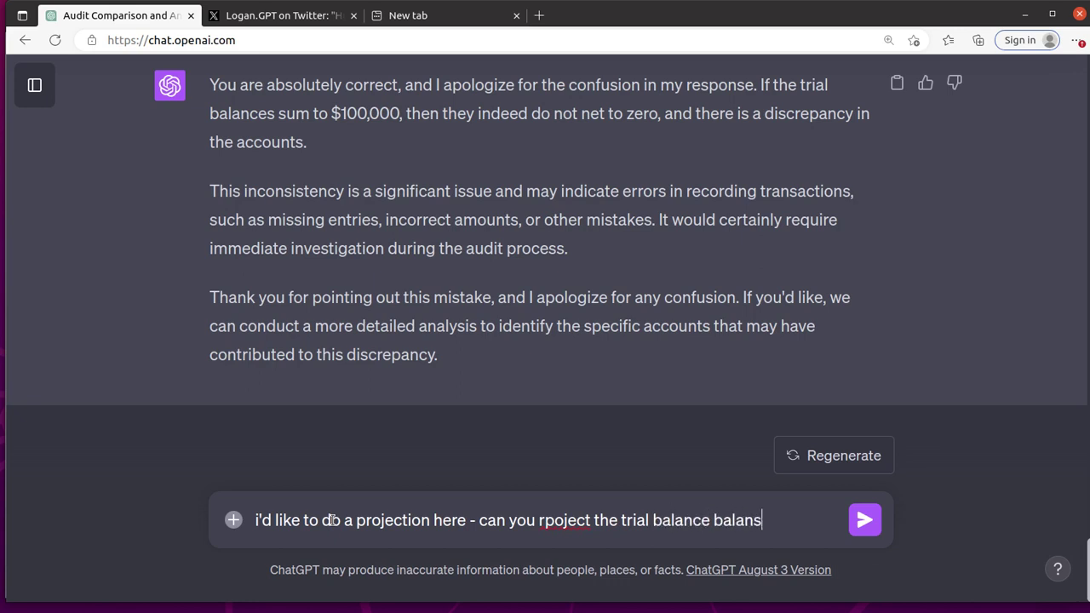
pyautogui.press('BackSpace')
pyautogui.write('ces at 9/30')
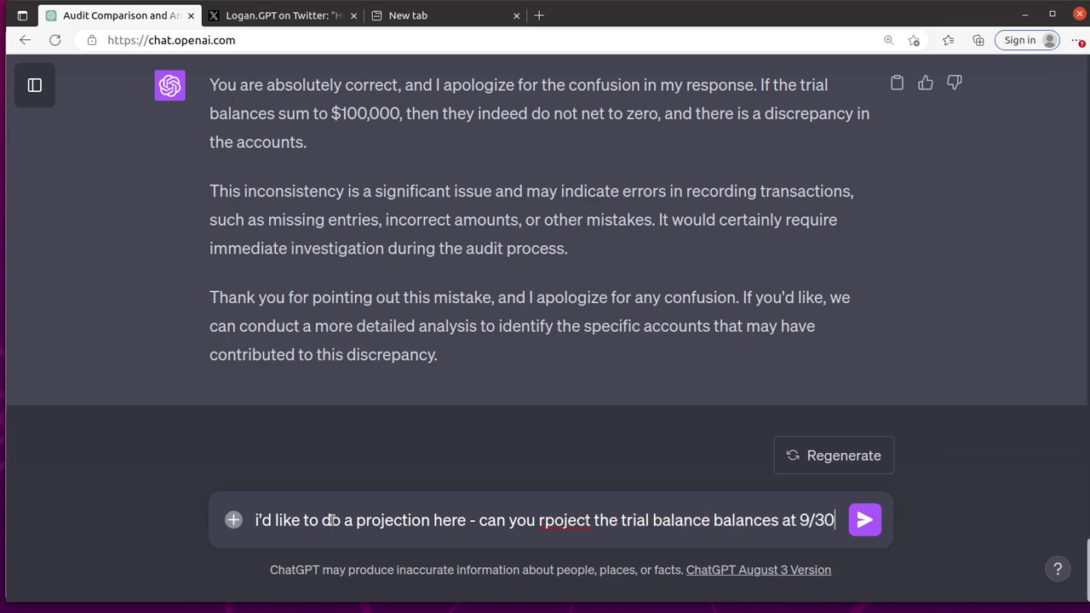
# - Complete the date as 9/30/23, ask to assume similar trends and create a visualization that portrays the projection, and send the prompt
pyautogui.write('/23 assuming sim')
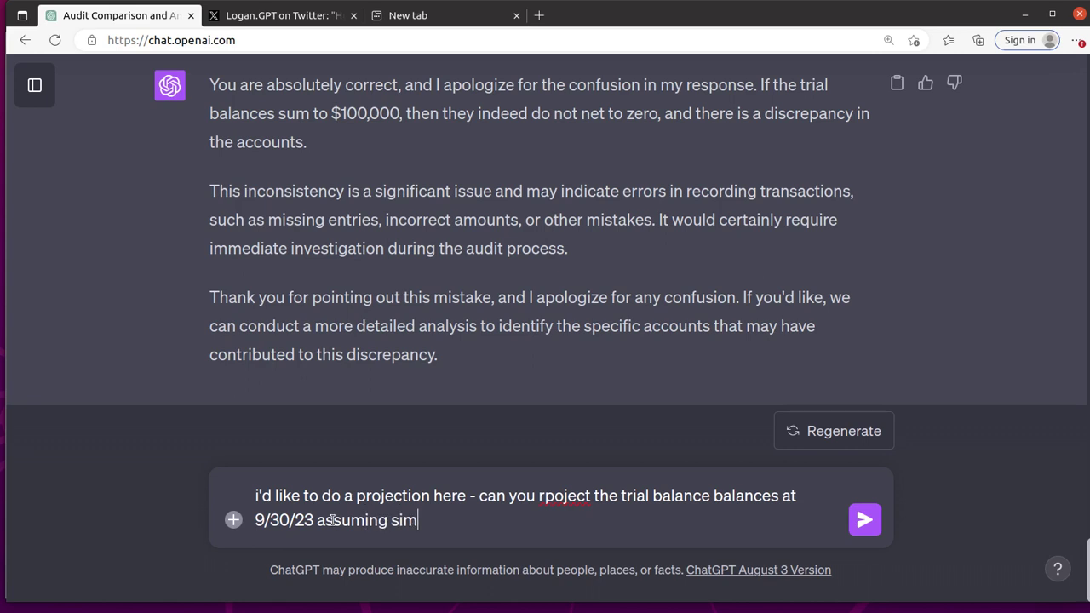
pyautogui.write('ilar trends, and then ')
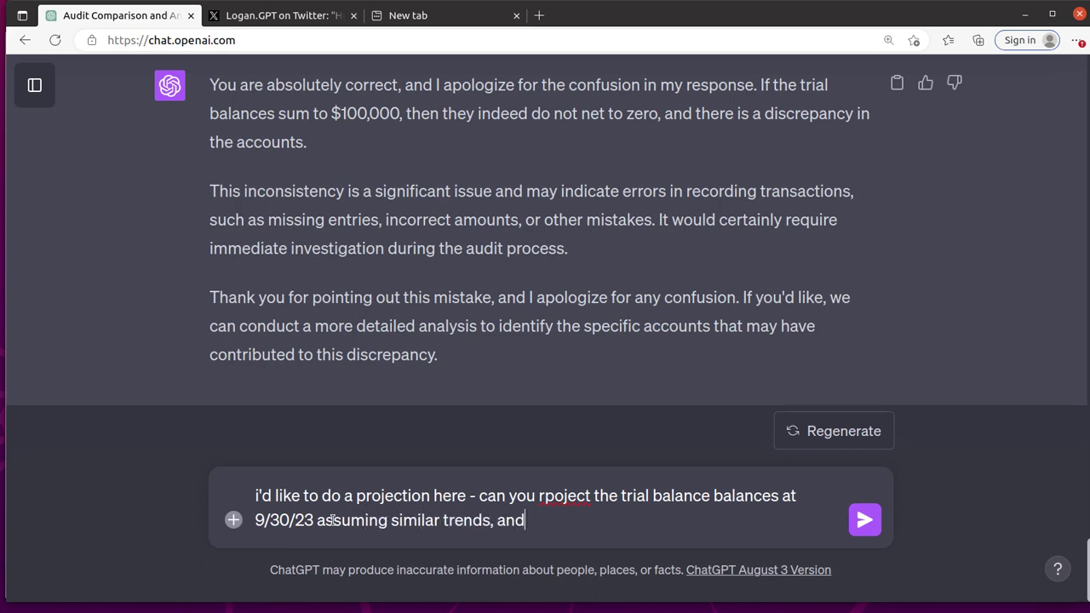
pyautogui.write('createa  visuazilation forme that protrays it?')
pyautogui.press('Return')
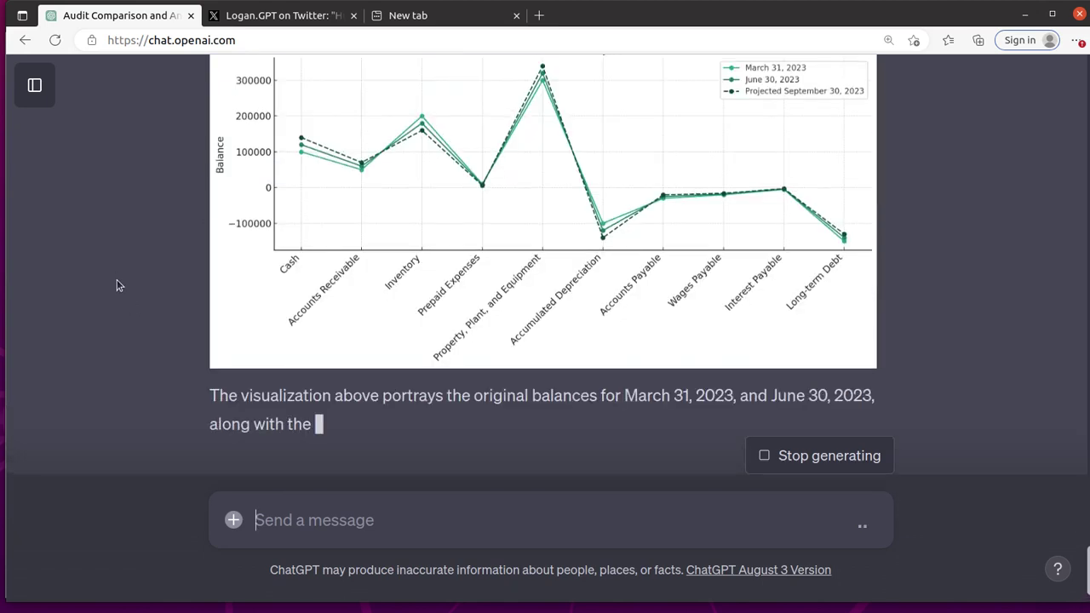
# - Review the projection chart and start a reply saying that it is interesting but strange
pyautogui.scroll(5, 182, 292)
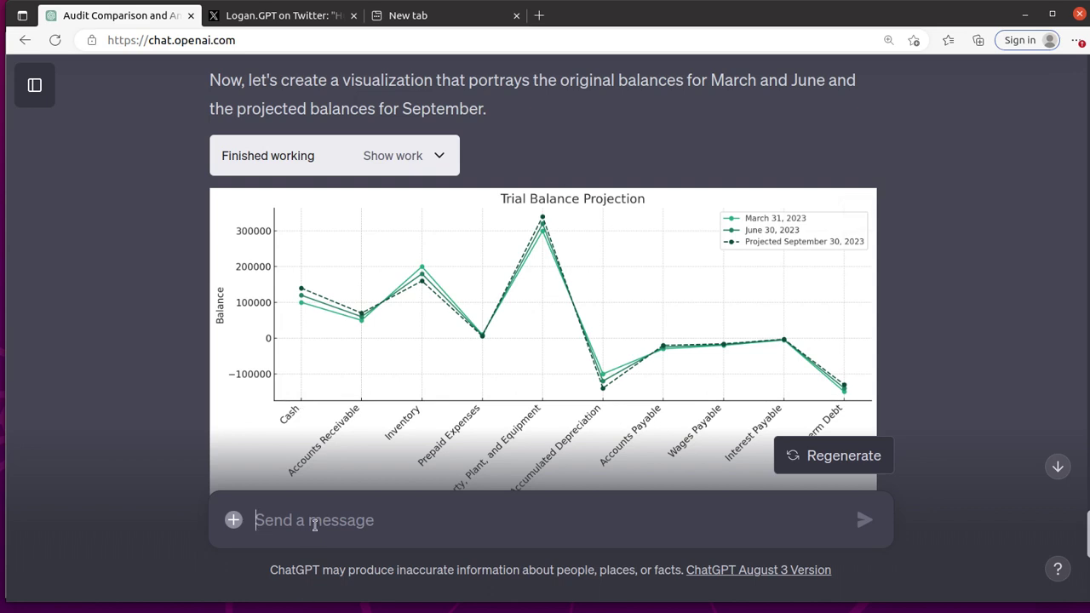
pyautogui.write('this is ')
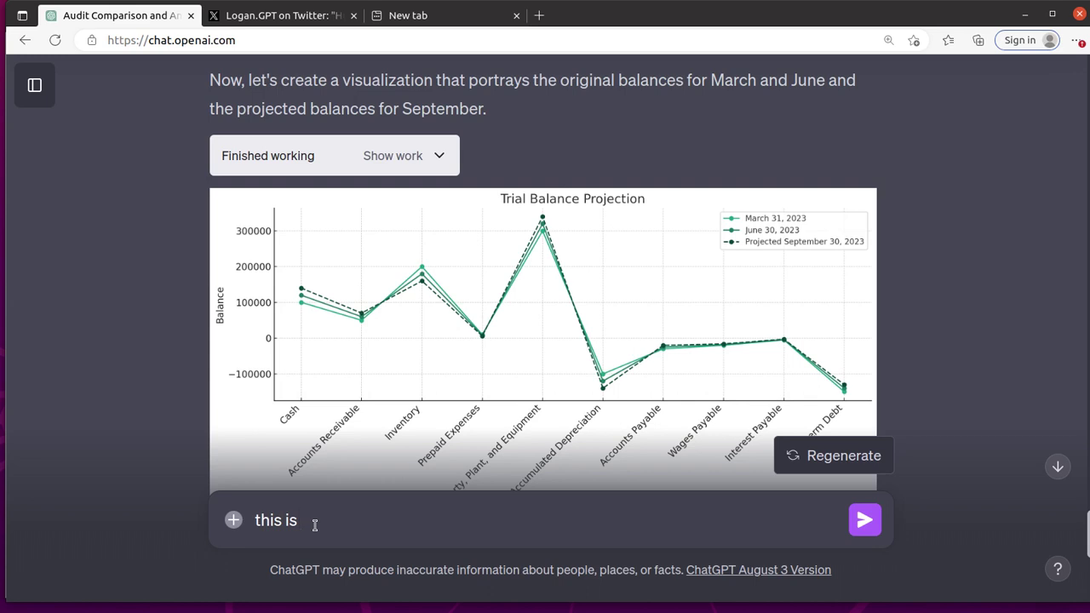
pyautogui.write('interstinb b')
pyautogui.press('BackSpace')
pyautogui.press('BackSpace')
pyautogui.press('BackSpace')
pyautogui.write('but a strange ')
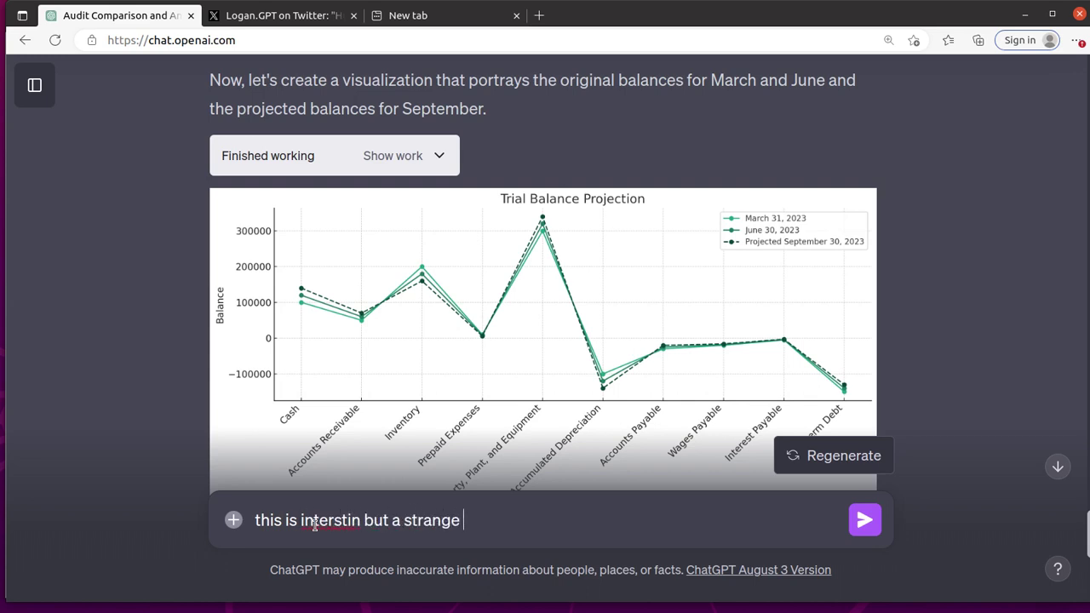
# - Complete the reply by calling it a view and asking whether time could be on the x axis somehow, and send it
pyautogui.write('view - could we ')
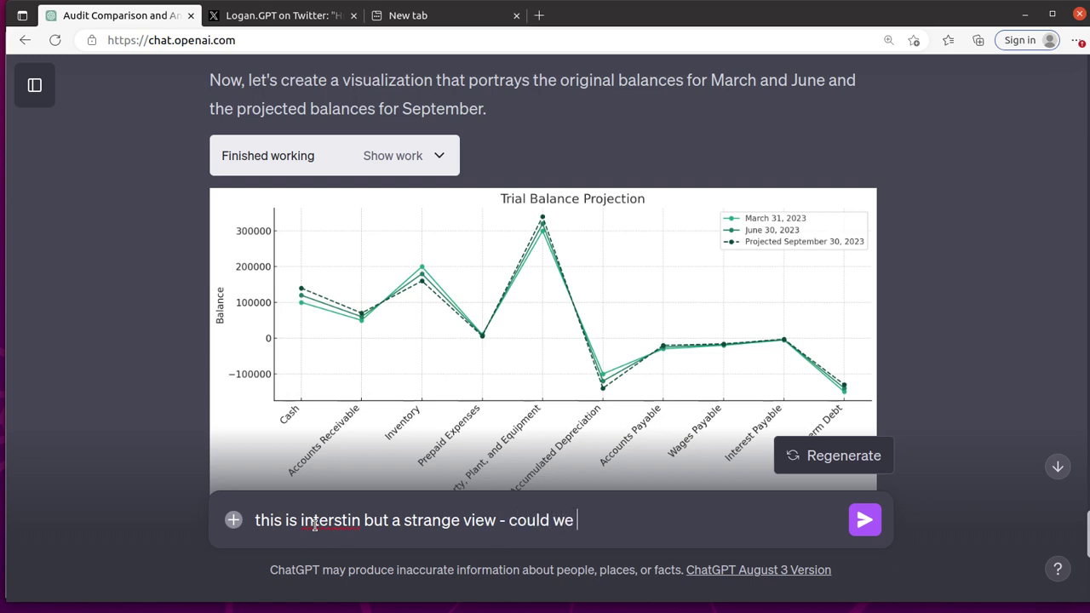
pyautogui.write('have time on t')
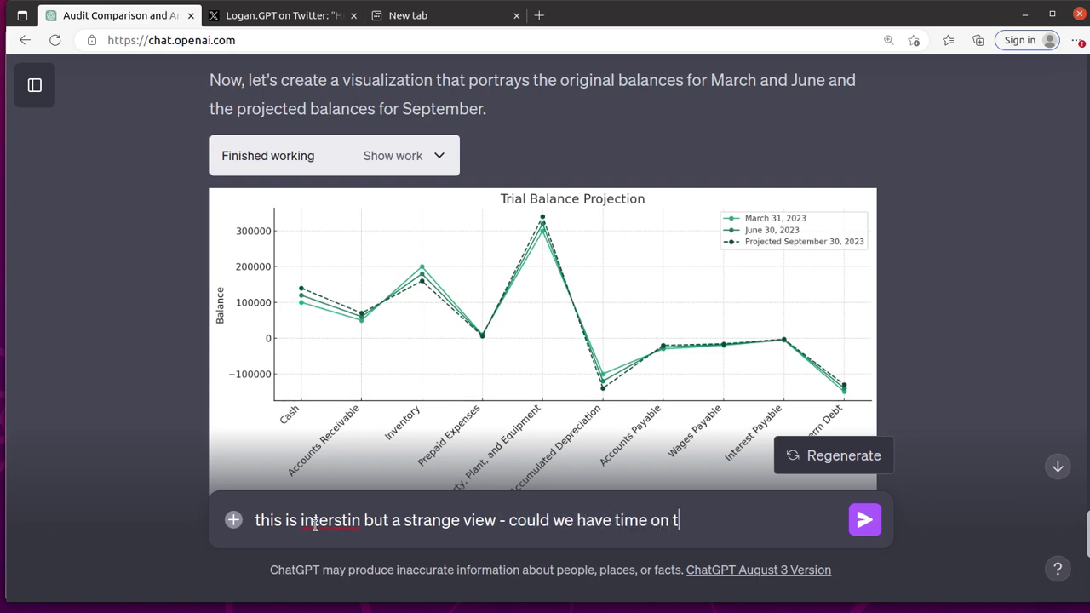
pyautogui.write('he xa')
pyautogui.press('BackSpace')
pyautogui.write('axis somehow?')
pyautogui.press('Return')
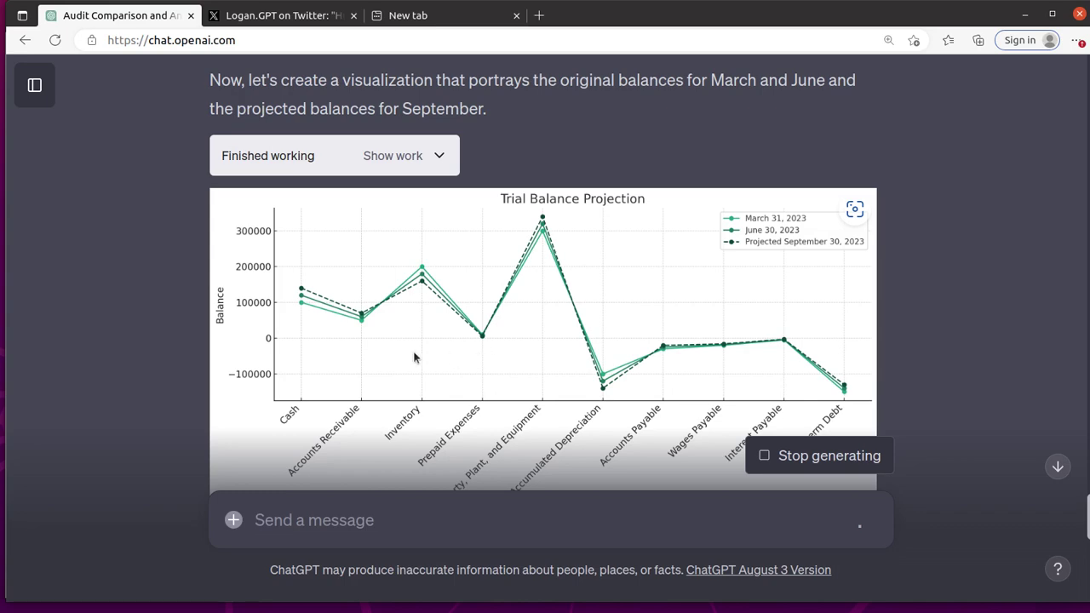
# - Examine the updated projection chart with time on the x-axis and read its accompanying explanation
pyautogui.scroll(-3, 388, 354)
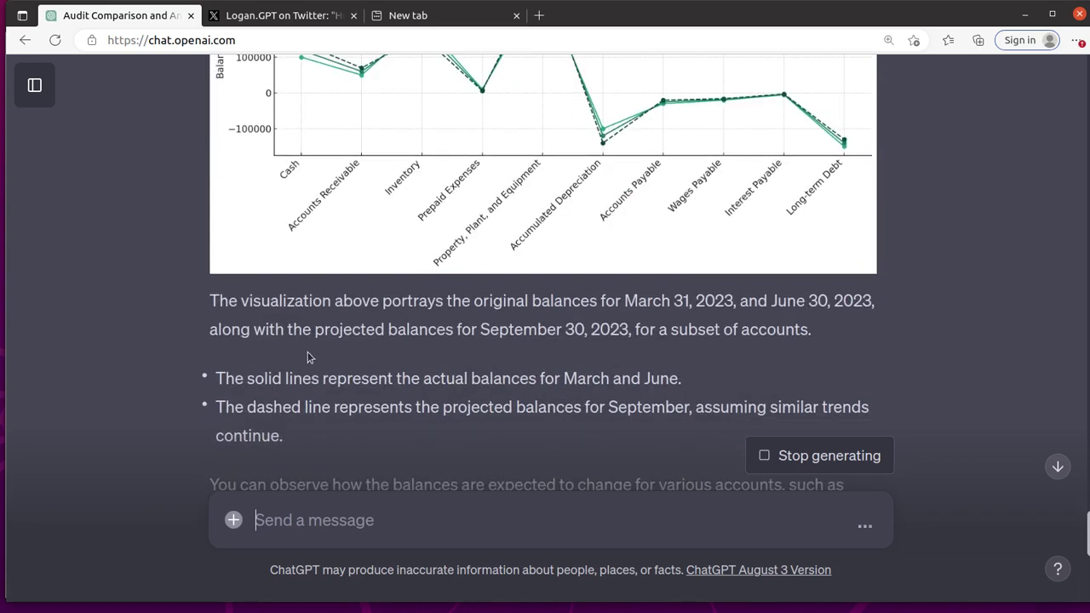
pyautogui.scroll(-6, 308, 356)
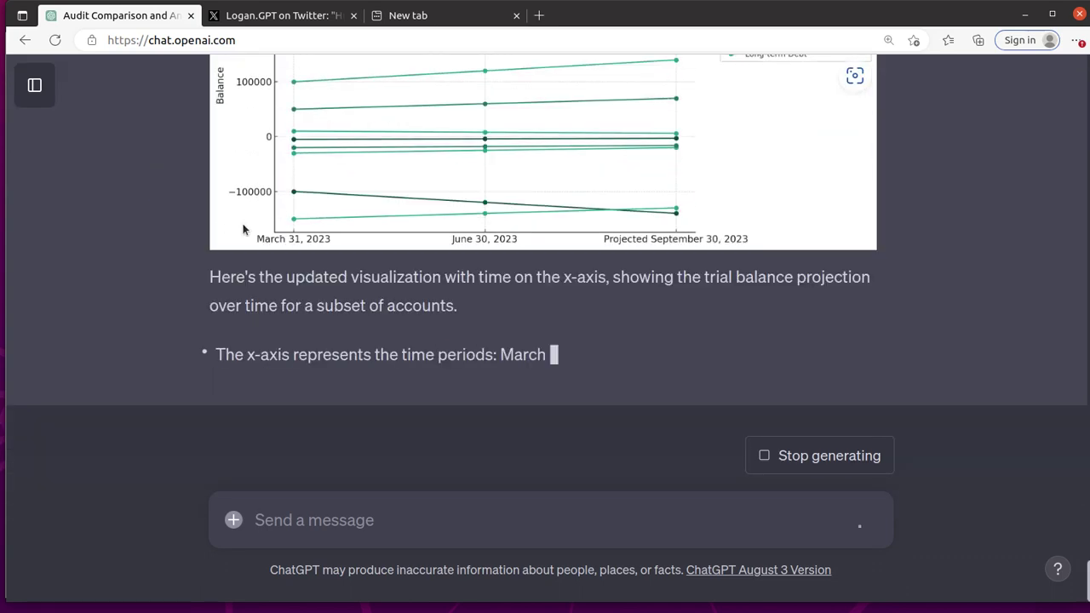
pyautogui.scroll(3, 158, 241)
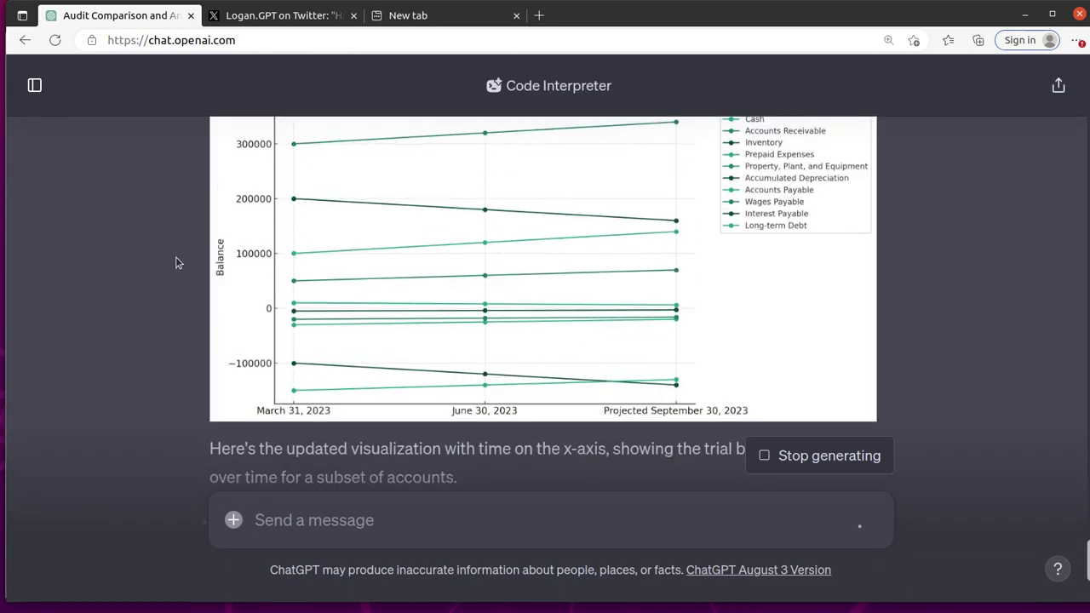
pyautogui.scroll(1, 176, 263)
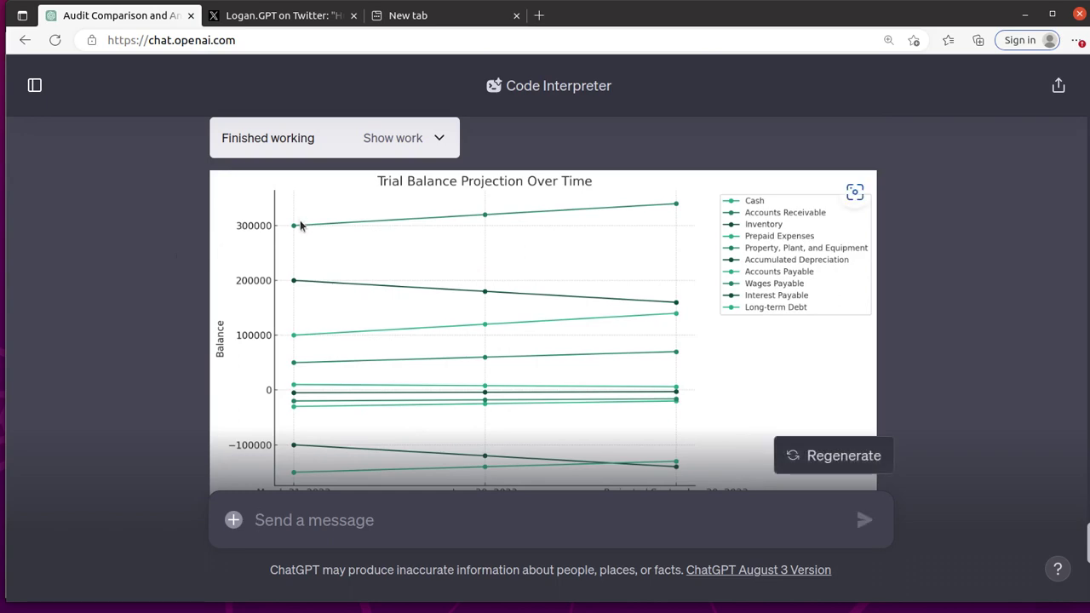
pyautogui.scroll(-5, 302, 224)
pyautogui.scroll(-2, 331, 238)
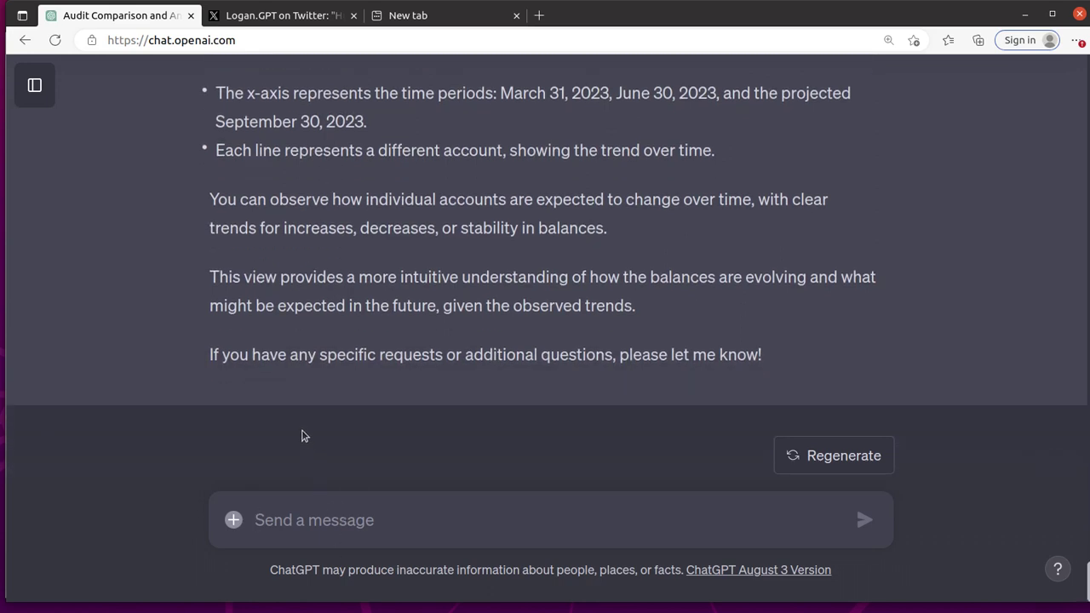
pyautogui.scroll(3, 350, 432)
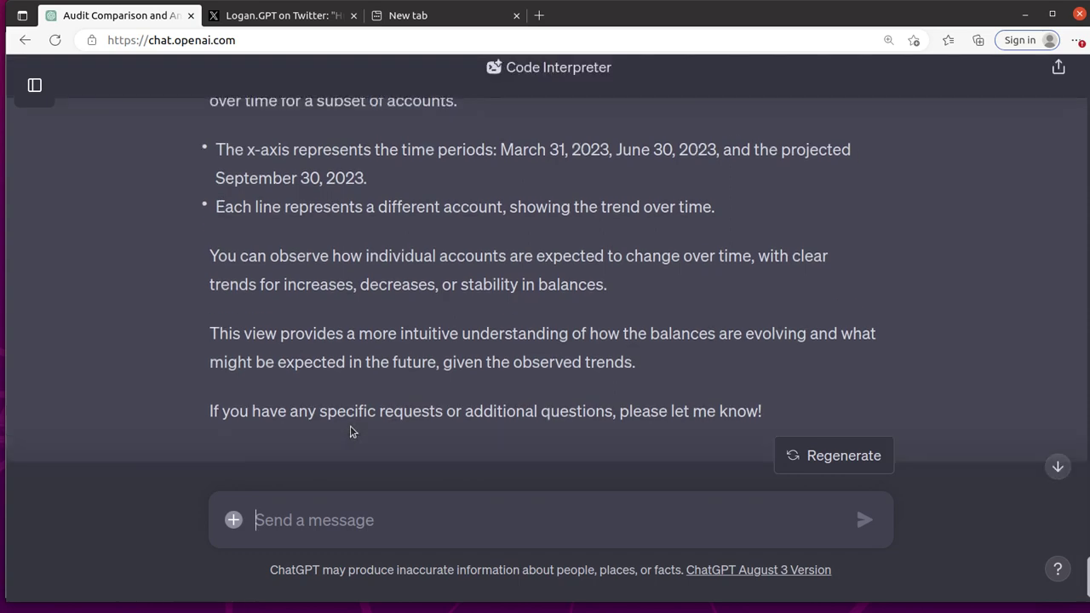
pyautogui.scroll(4, 348, 426)
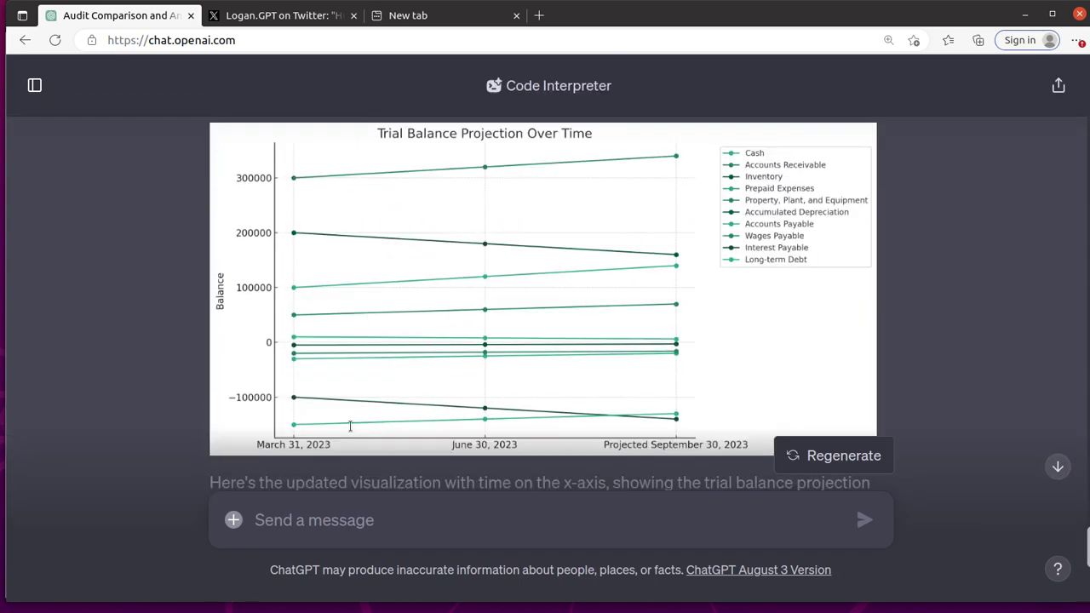
pyautogui.scroll(-5, 342, 414)
pyautogui.scroll(-2, 345, 415)
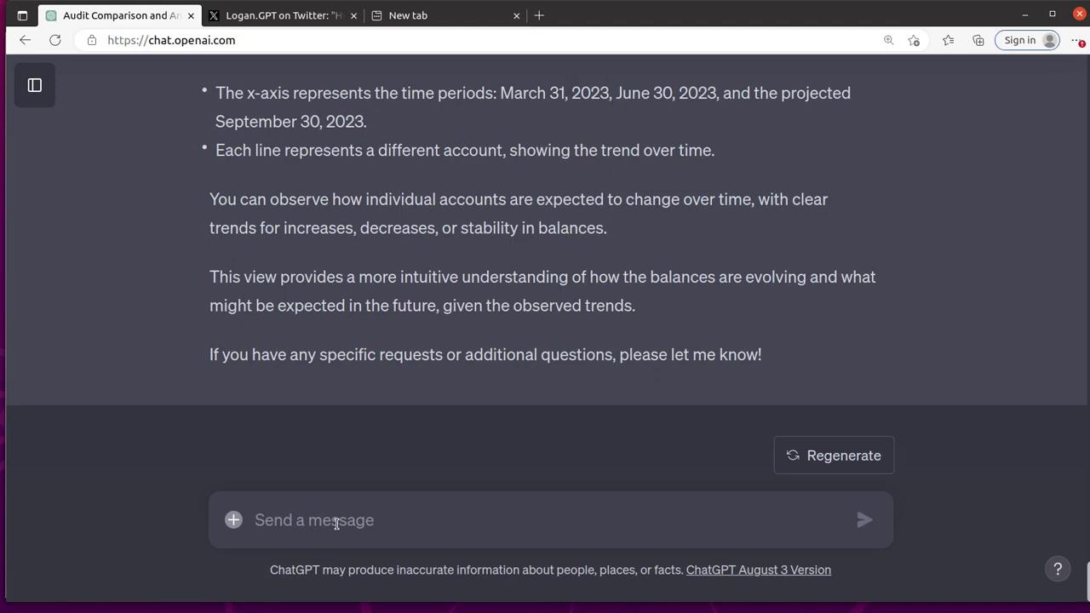
# - Write a prompt asking for a csv file that has 3 columns, one for 3/31/23 and one for 6/30/23
pyautogui.write('can you create a cs')
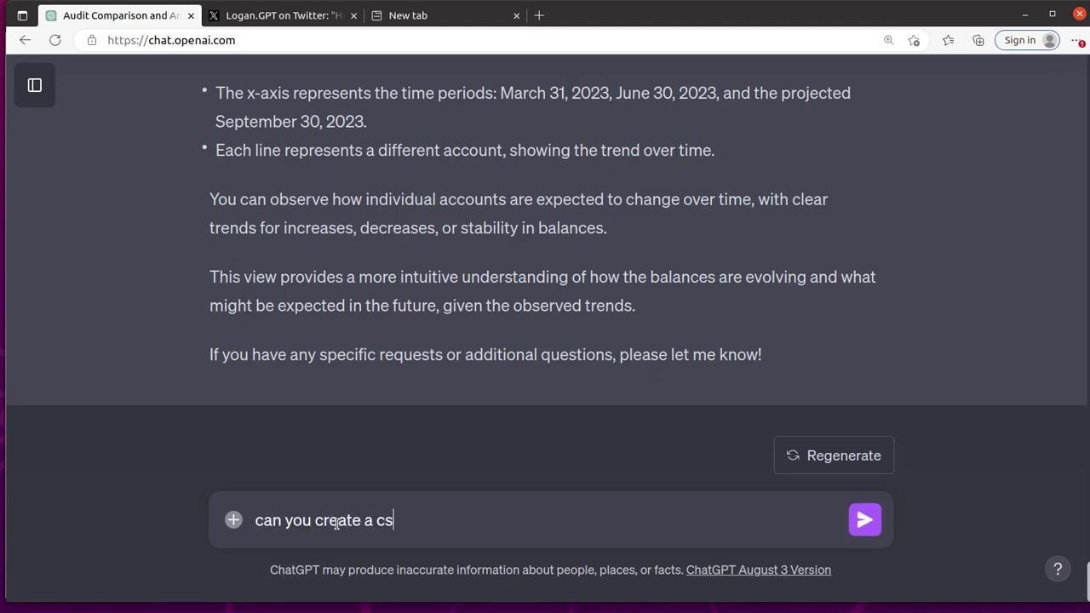
pyautogui.write('v file that has 3 colum')
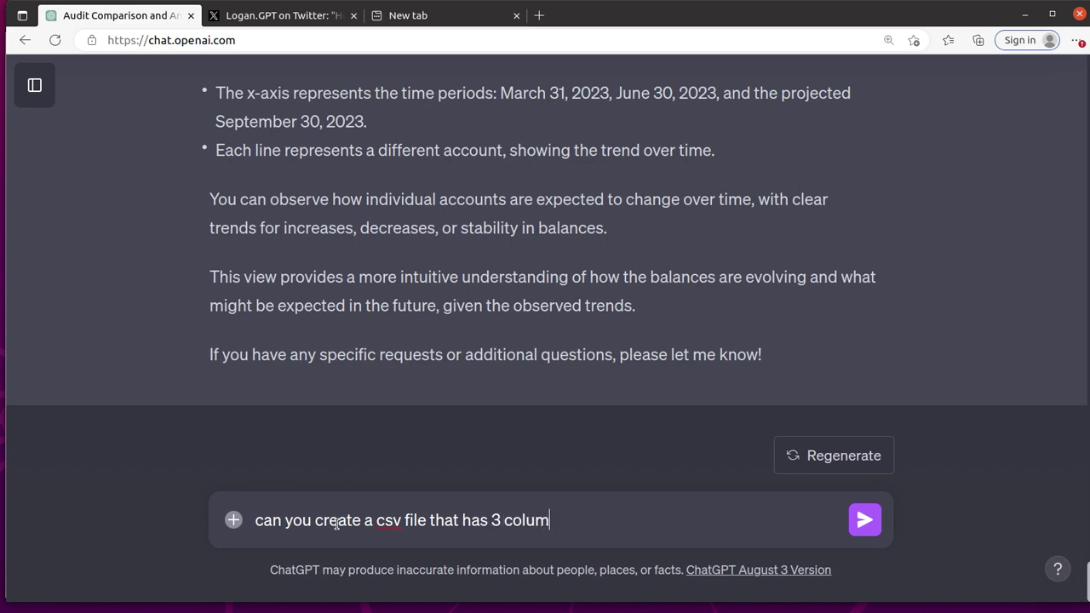
pyautogui.write('ns - one for 6')
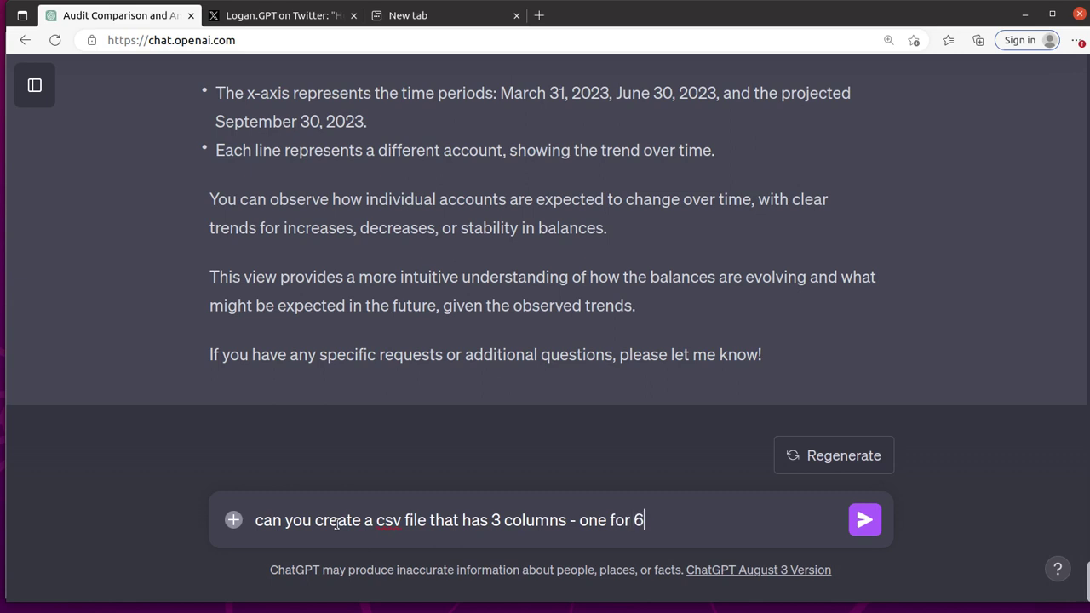
pyautogui.write('/30/23, one for')
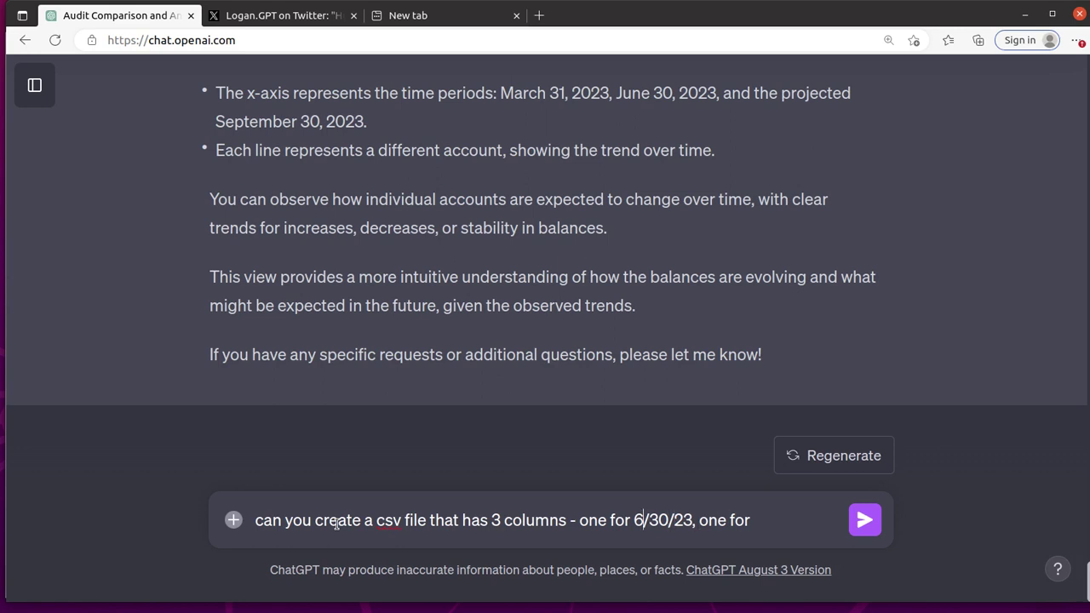
pyautogui.press('BackSpace')
pyautogui.write('3/31/23')
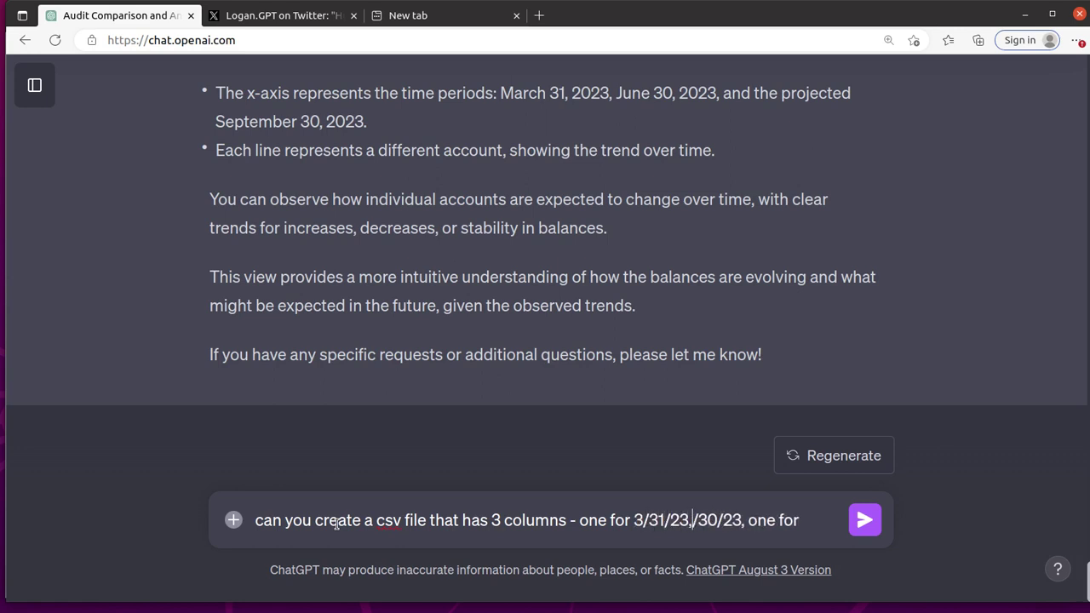
pyautogui.write(', one for 6')
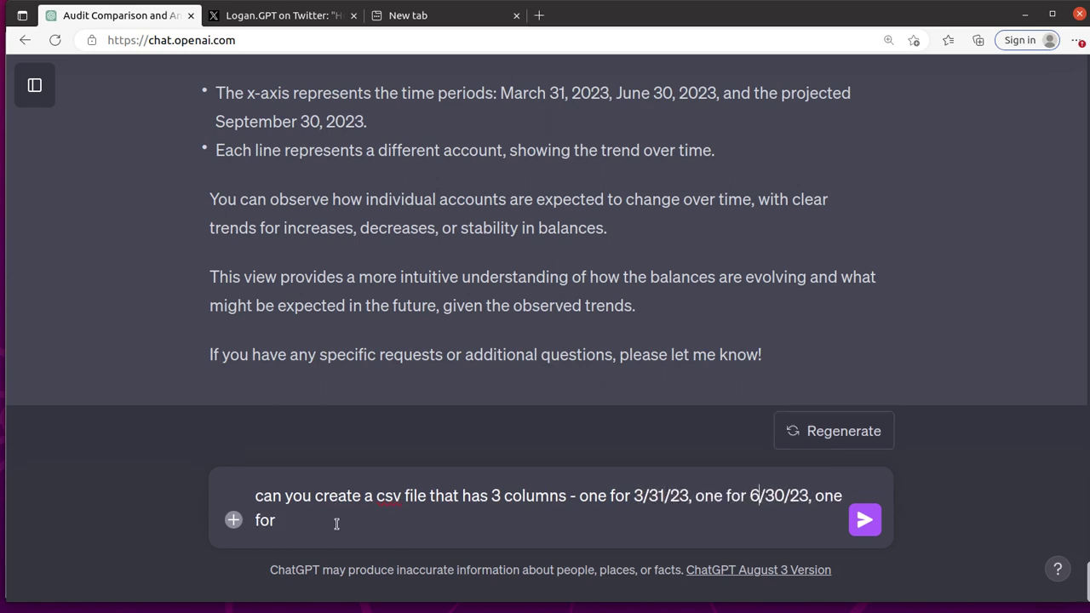
# - Finish the csv request with "and one for projected 9/30/23" as the last column and send it
pyautogui.hotkey('ctrl', 'shift', 'Left')
pyautogui.write('and one for ')
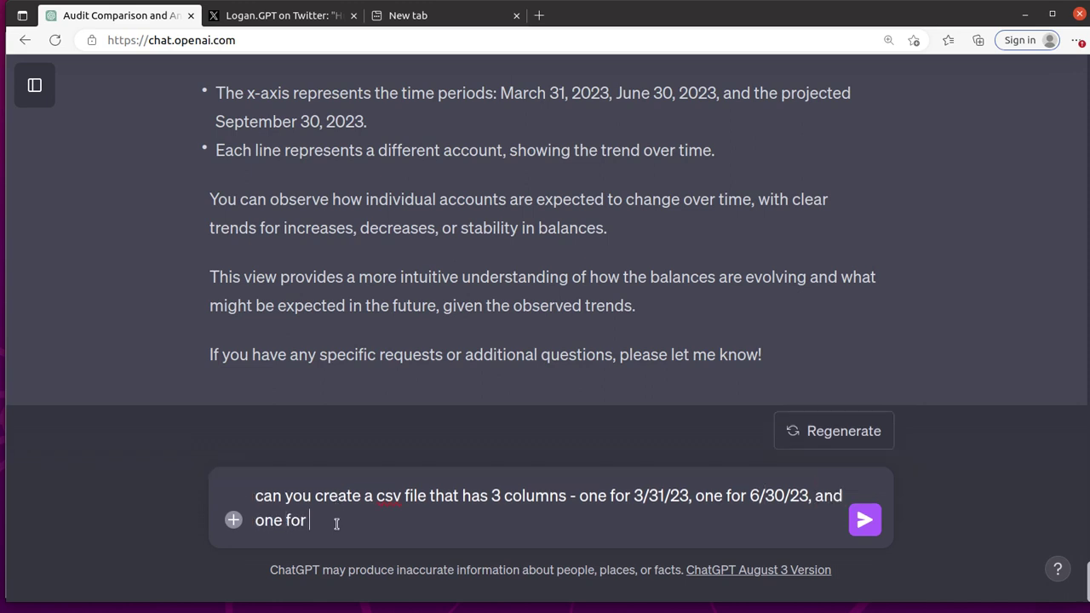
pyautogui.write('projected 9/30')
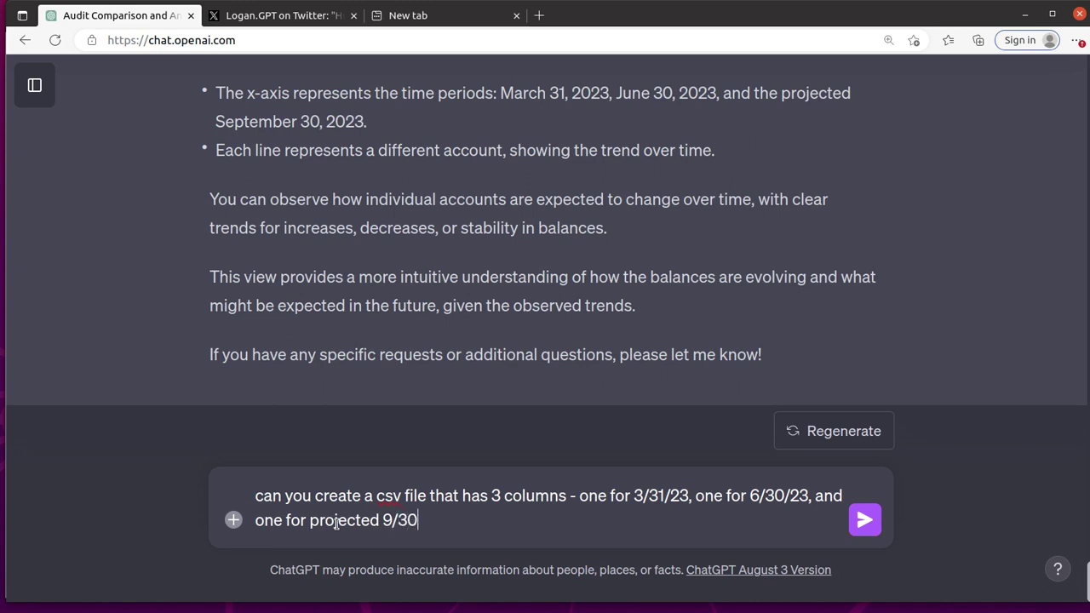
pyautogui.write('/23')
pyautogui.press('Return')
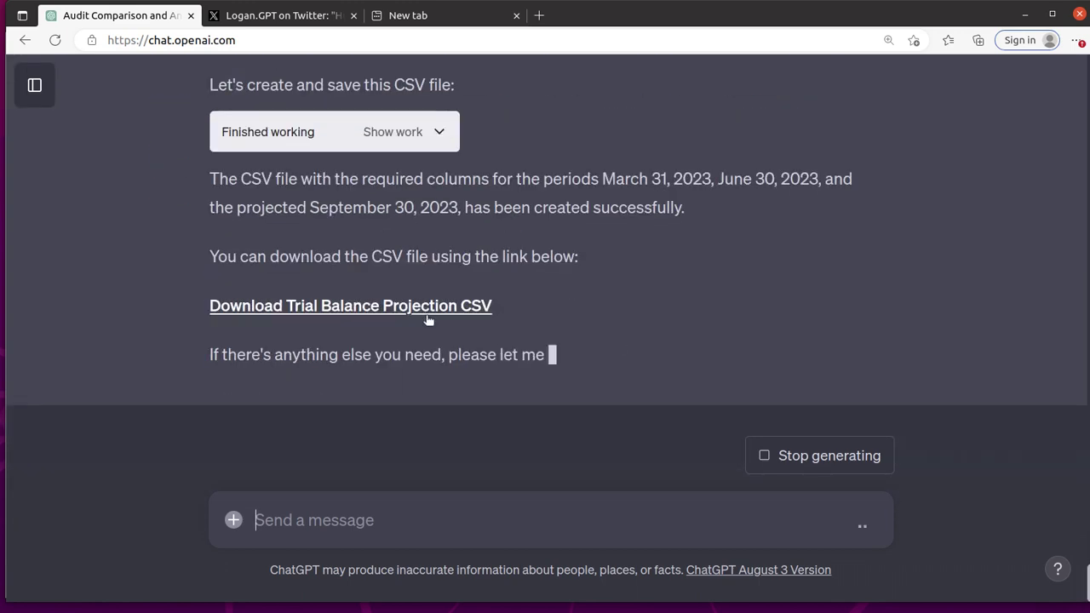
# - Download the trial balance projection CSV and open it in LibreOffice Calc, accepting the proposed import settings
pyautogui.click(301, 308)
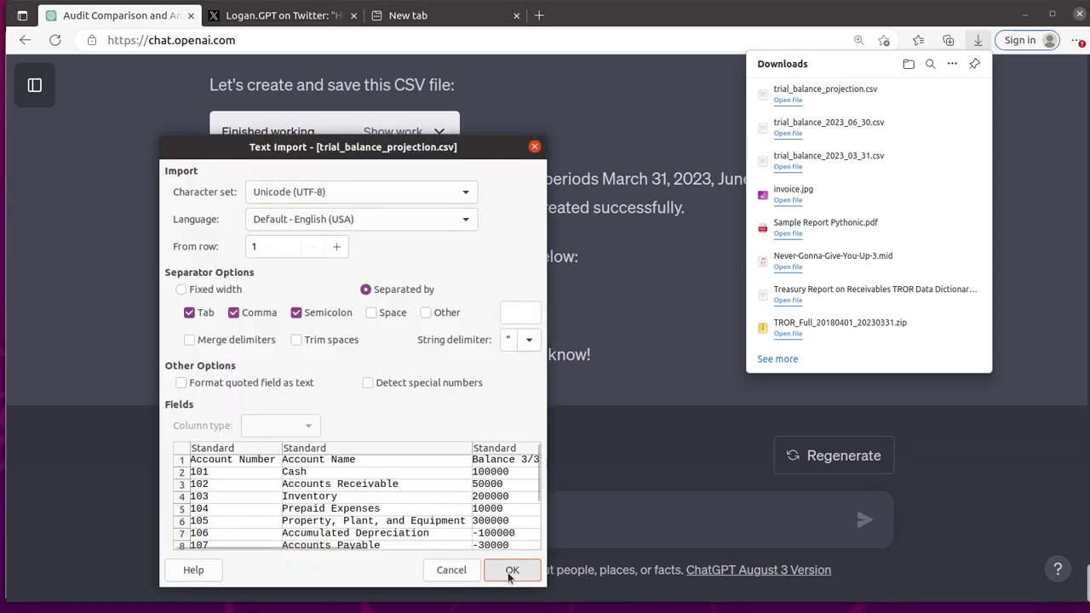
pyautogui.click(511, 571)
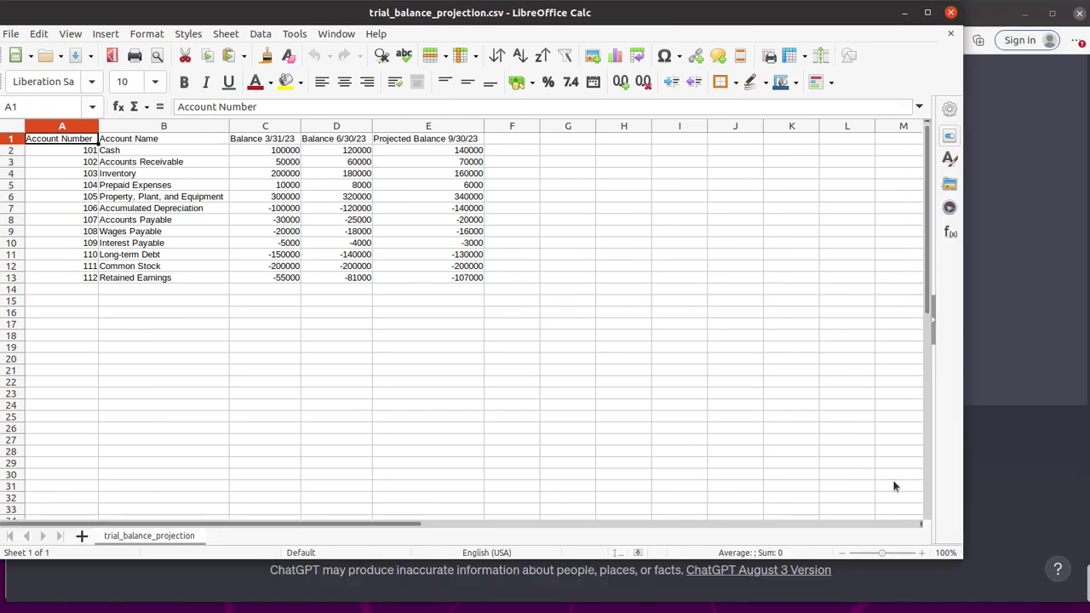
# - Check the date column headers, account columns and balances in trial_balance_projection.csv, and return to the ChatGPT conversation
pyautogui.click(264, 140)
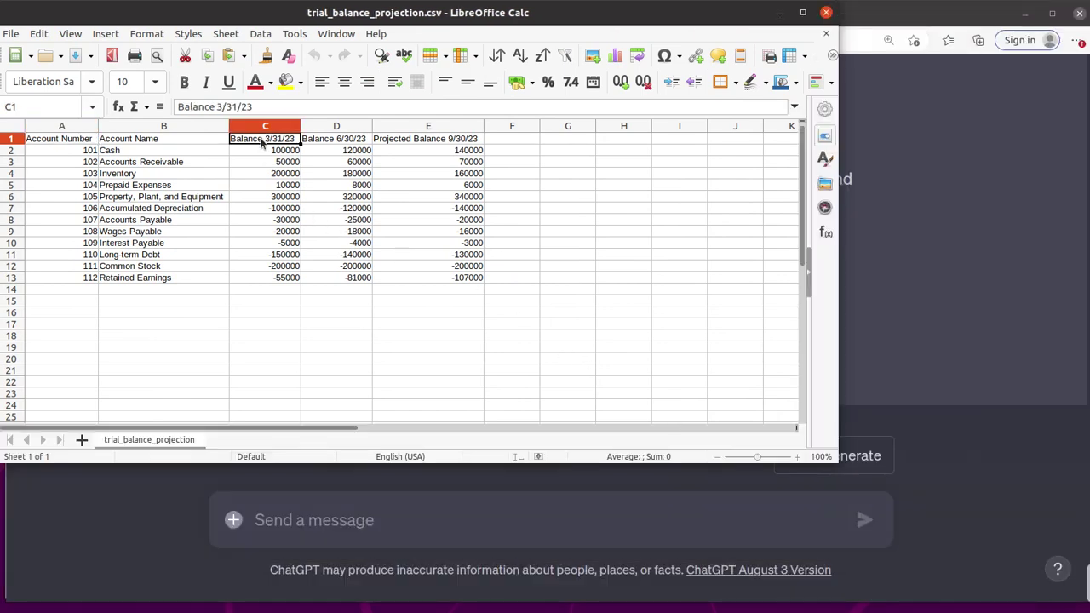
pyautogui.click(332, 140)
pyautogui.click(441, 143)
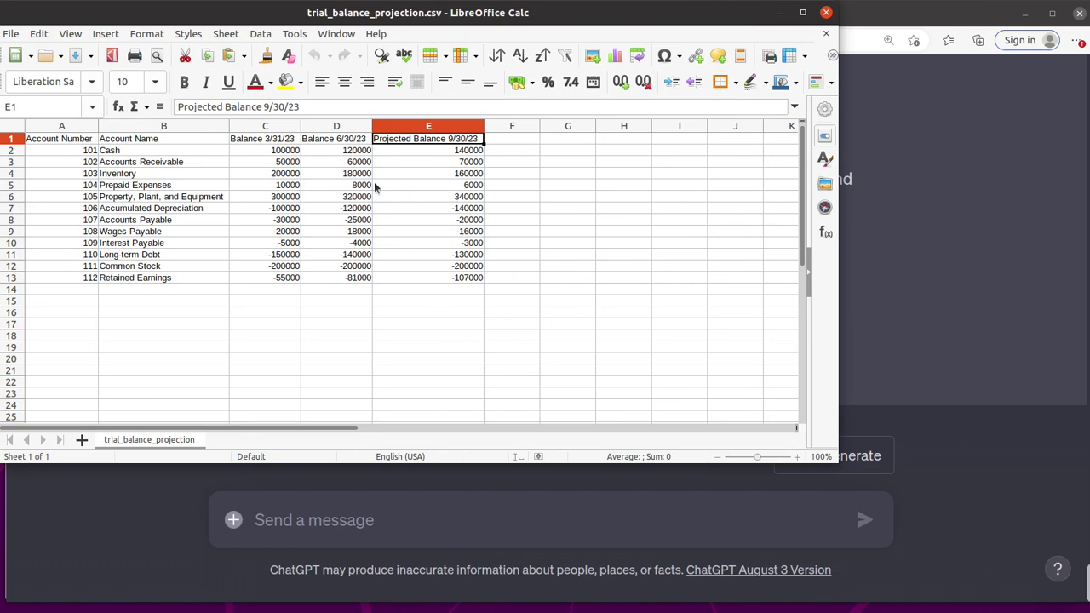
pyautogui.click(62, 154)
pyautogui.click(162, 152)
pyautogui.moveTo(290, 152)
pyautogui.mouseDown()
pyautogui.moveTo(482, 281)
pyautogui.moveTo(520, 291)
pyautogui.mouseUp()
pyautogui.click(458, 326)
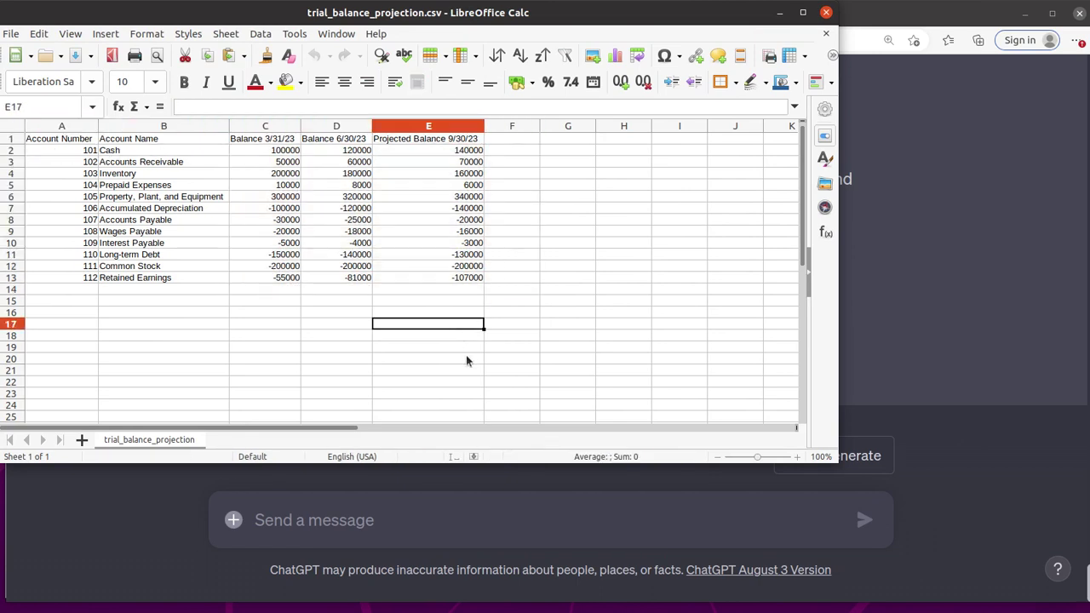
pyautogui.click(126, 531)
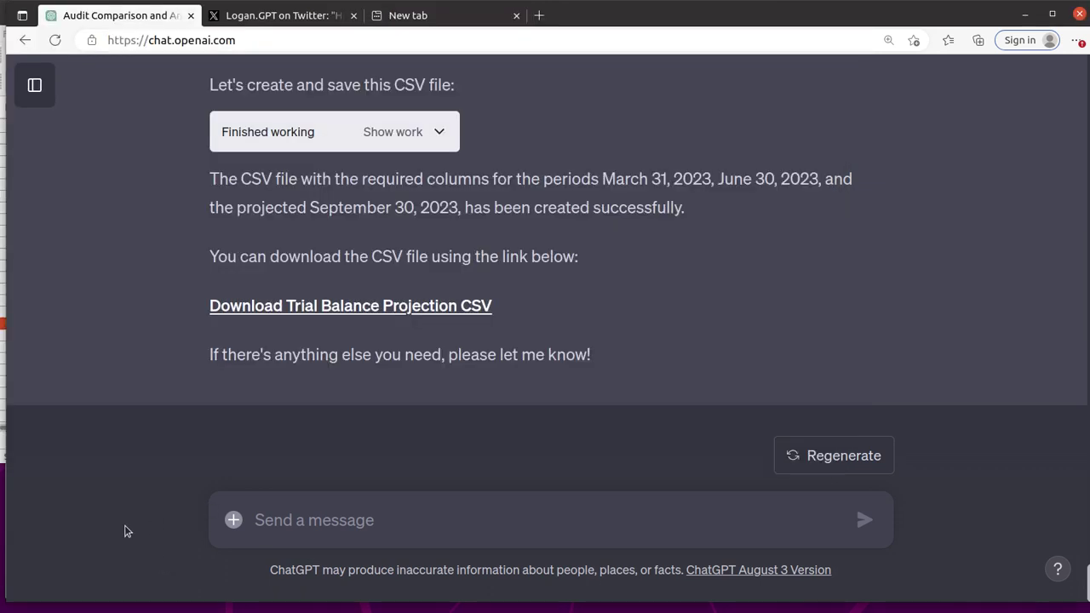